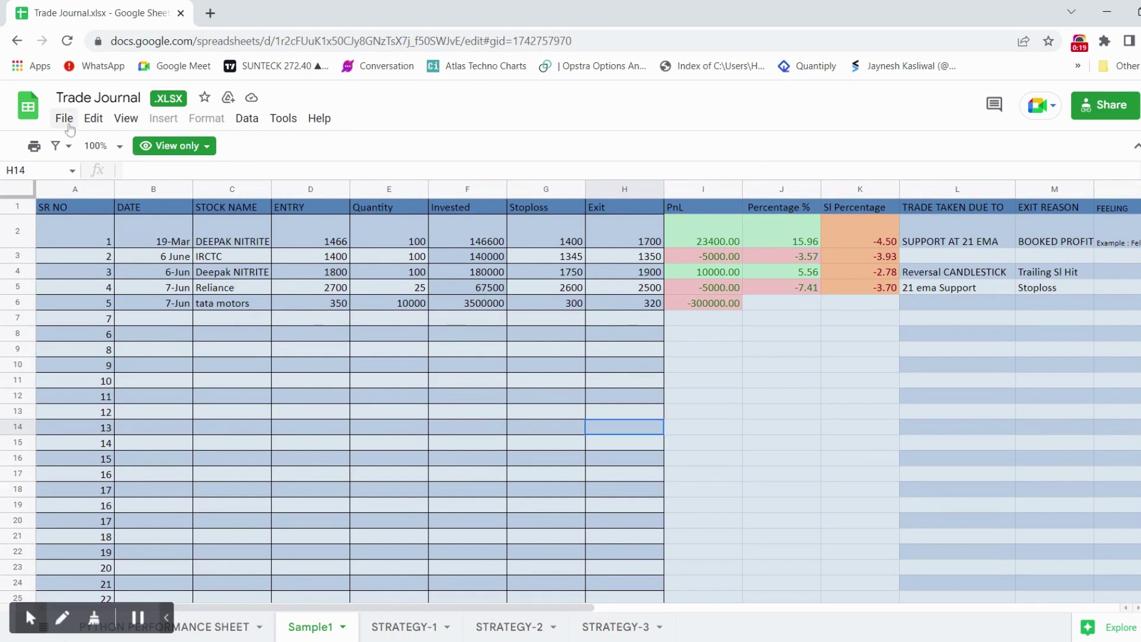
Make a copy of the view-only Trade Journal spreadsheet in My Drive, named "Copy of Trade Journal.xlsx"
left_click(67, 120)
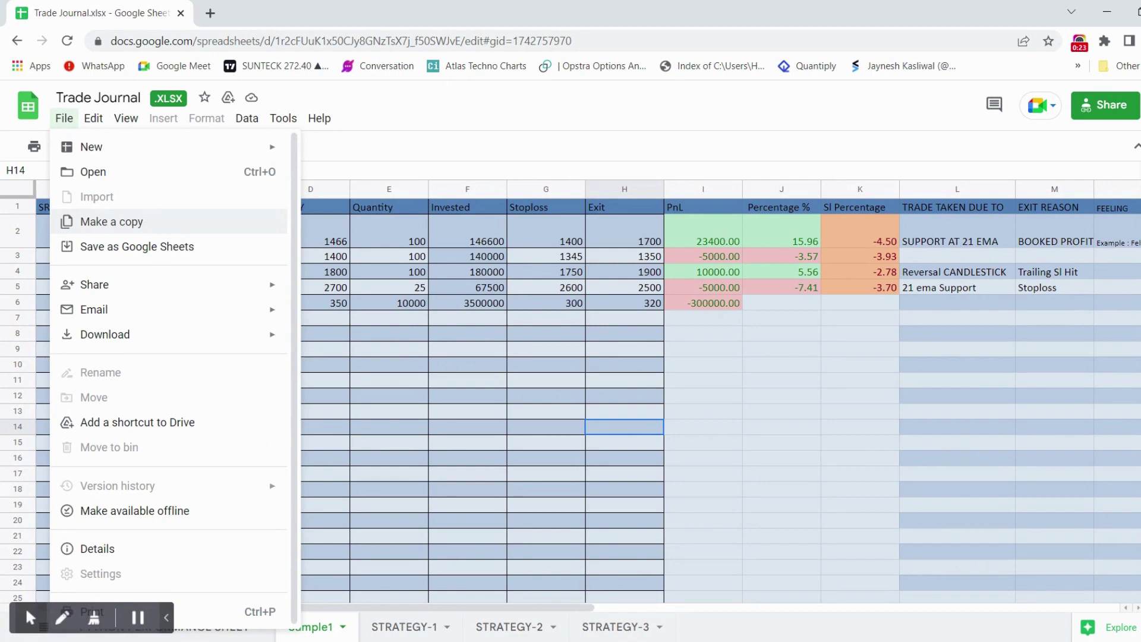
left_click(156, 223)
left_click(613, 326)
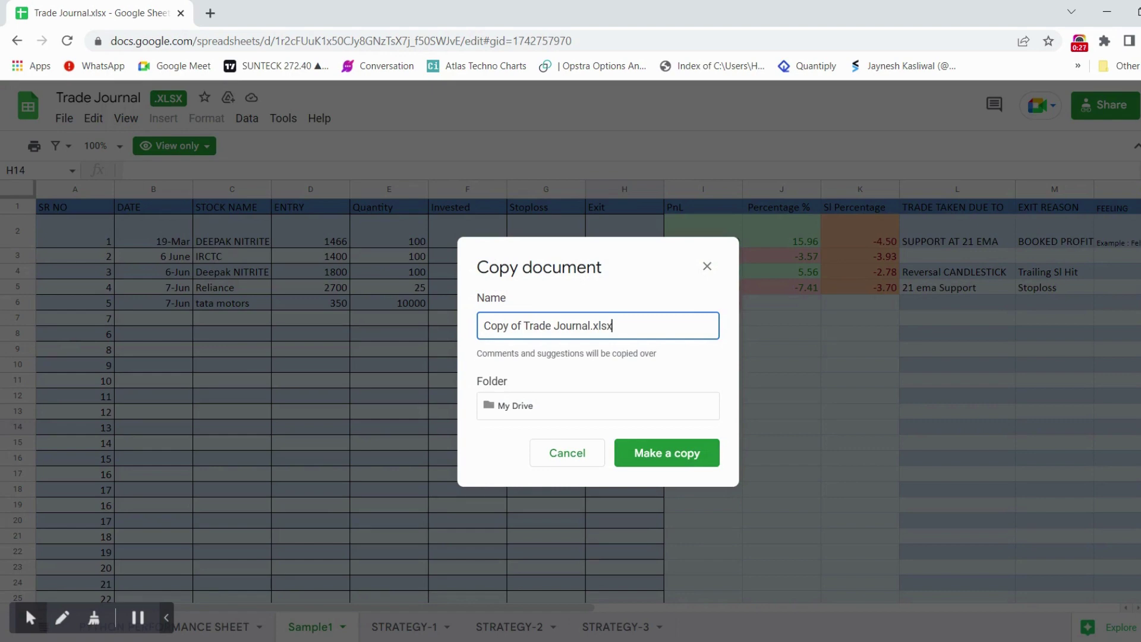
left_click(691, 454)
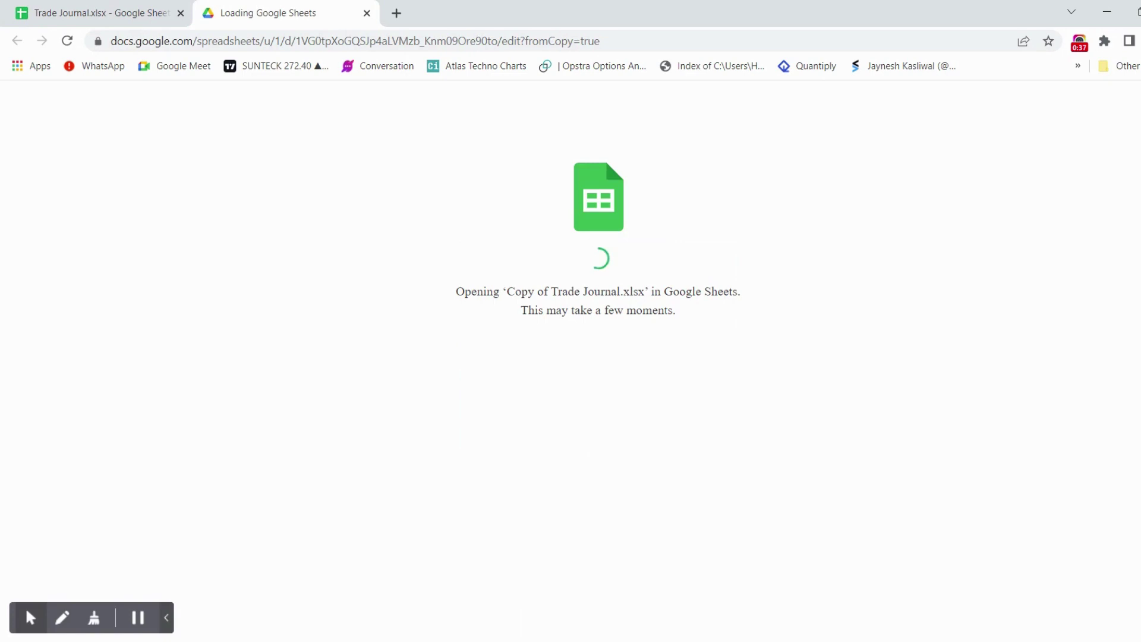
left_click(75, 9)
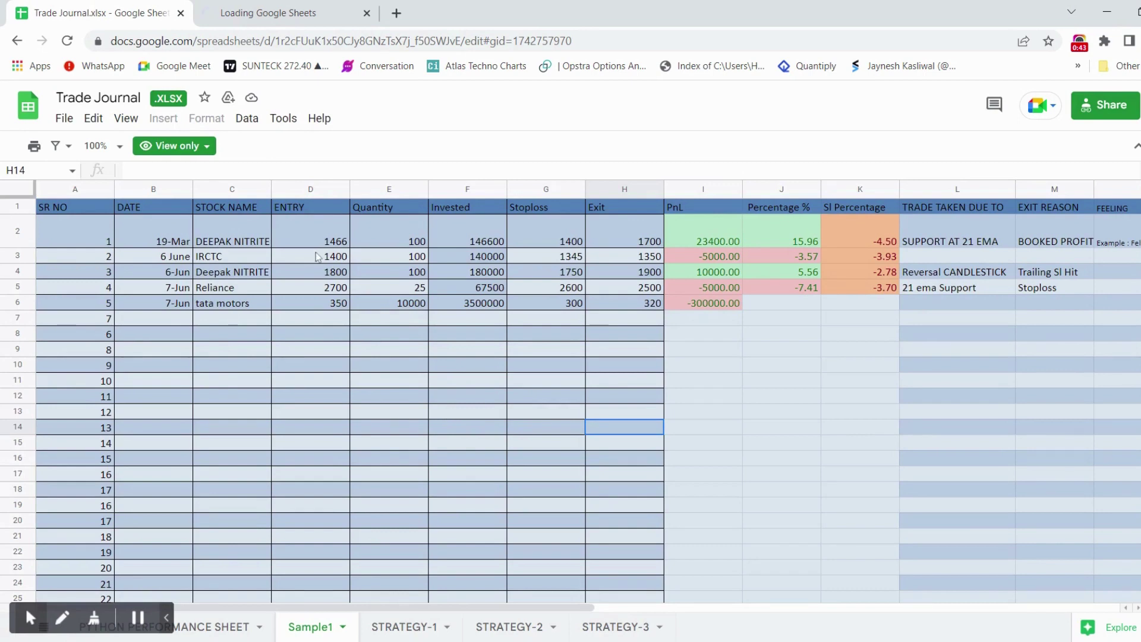
left_click(64, 118)
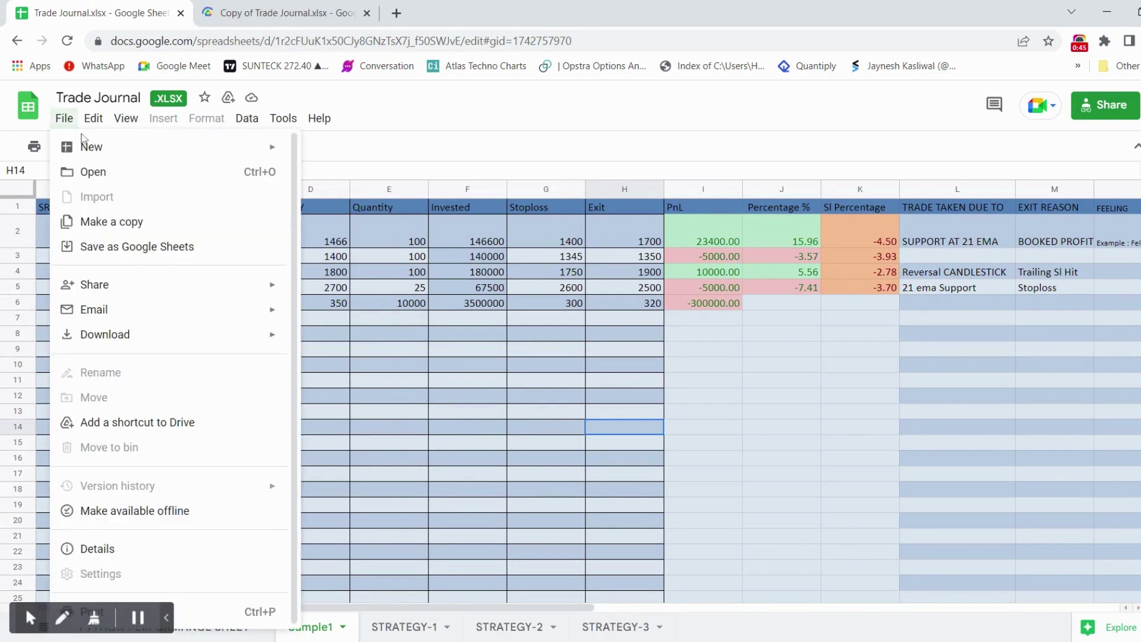
left_click(277, 12)
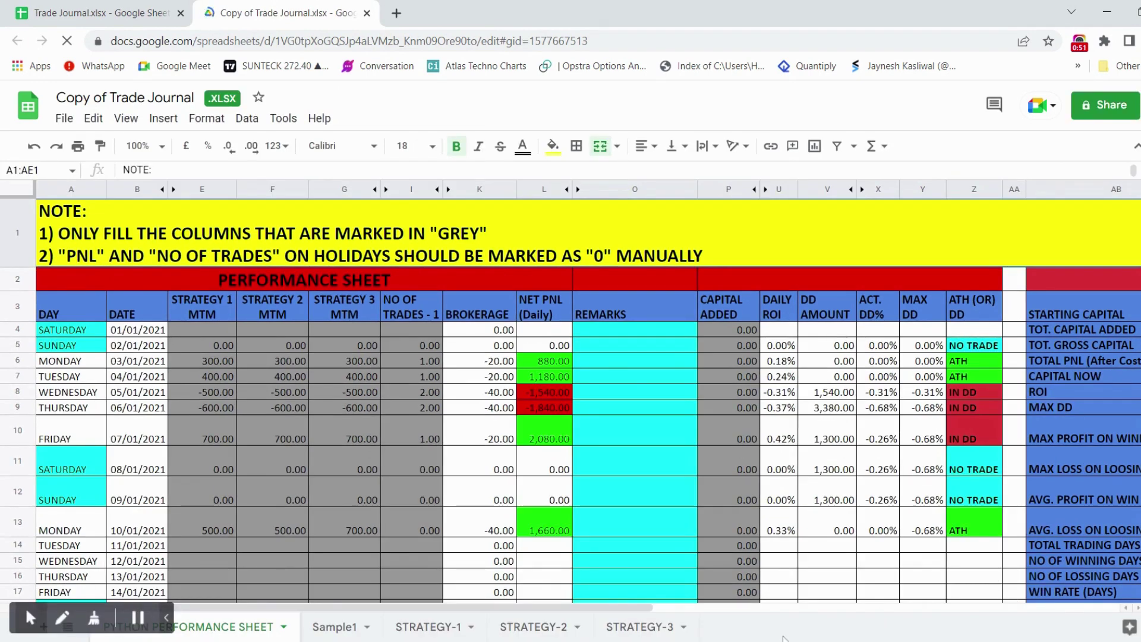
left_click(1027, 158)
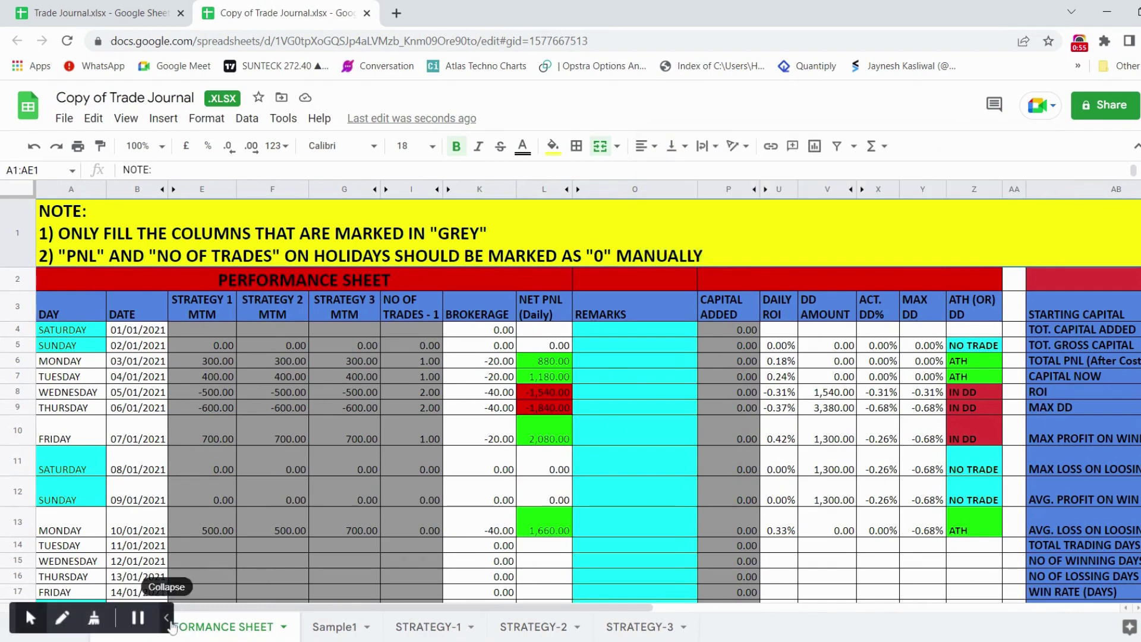
left_click(167, 618)
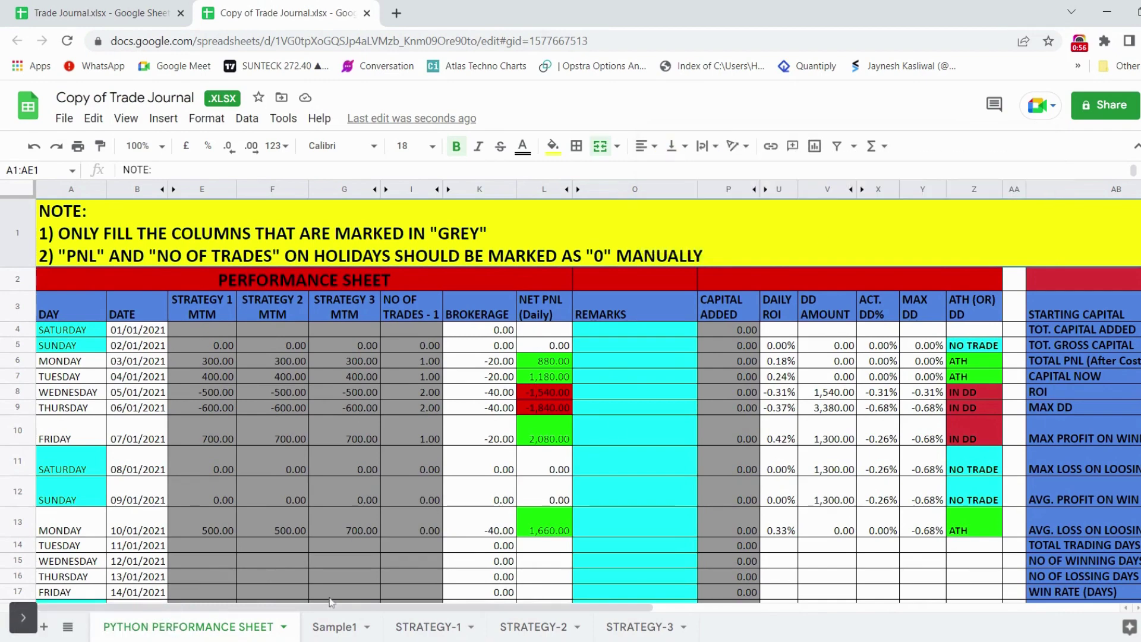
Open the Sample1 sheet of the copied journal and look over its trade columns through to Remark
left_click(350, 629)
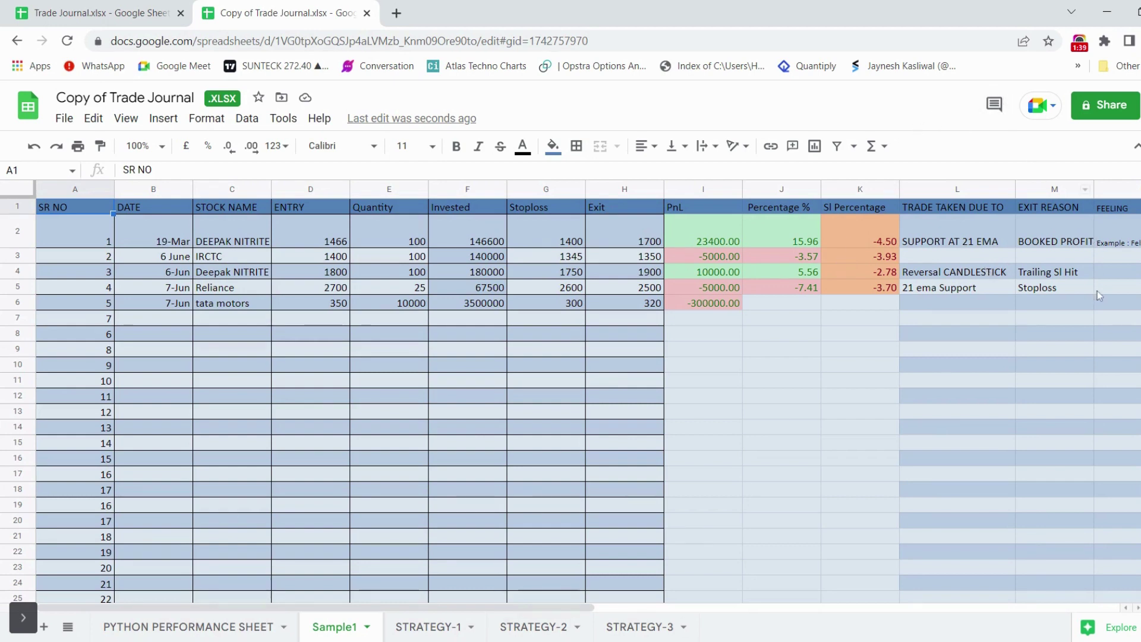
scroll(1097, 290, "right", 3)
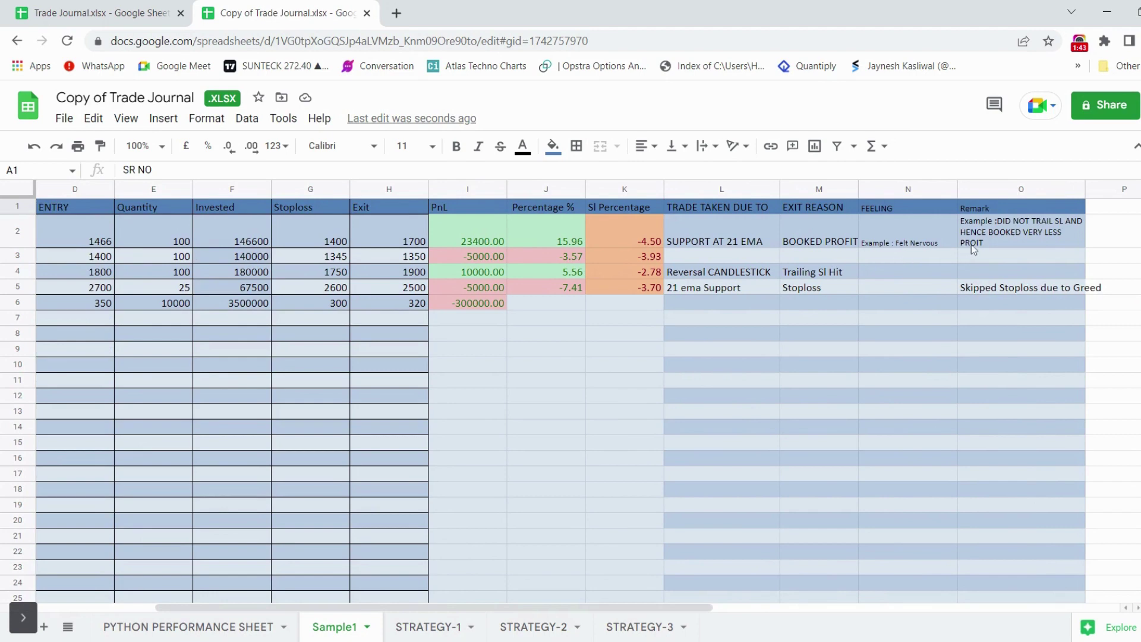
scroll(973, 248, "left", 3)
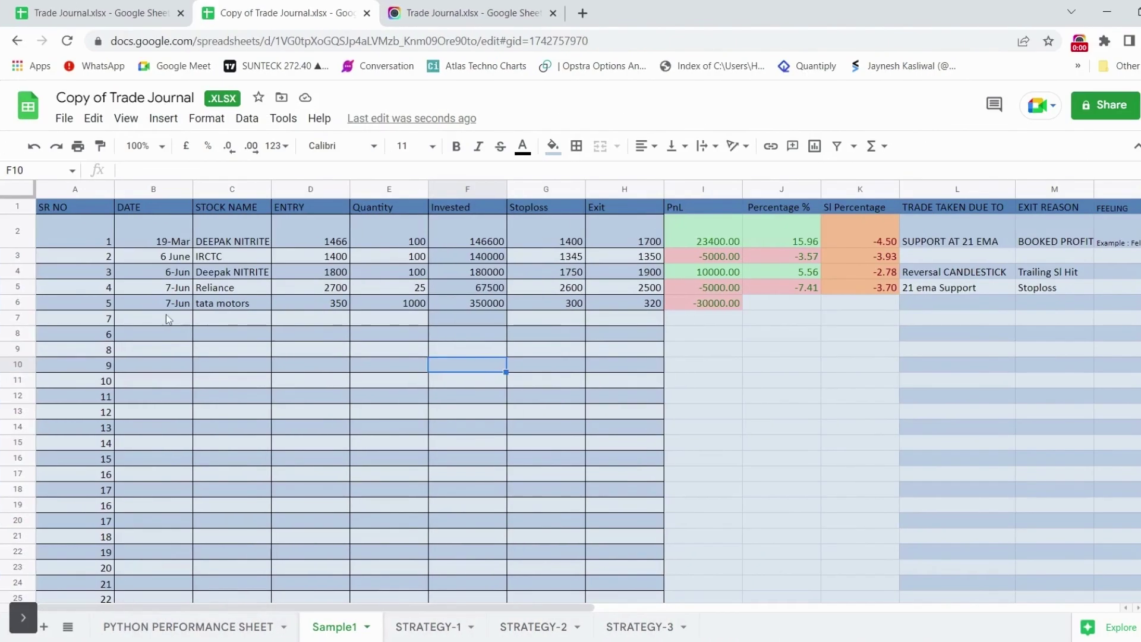
Start a new trade in row 7 with the date 14 june and the stock name jswSteel
left_click(163, 322)
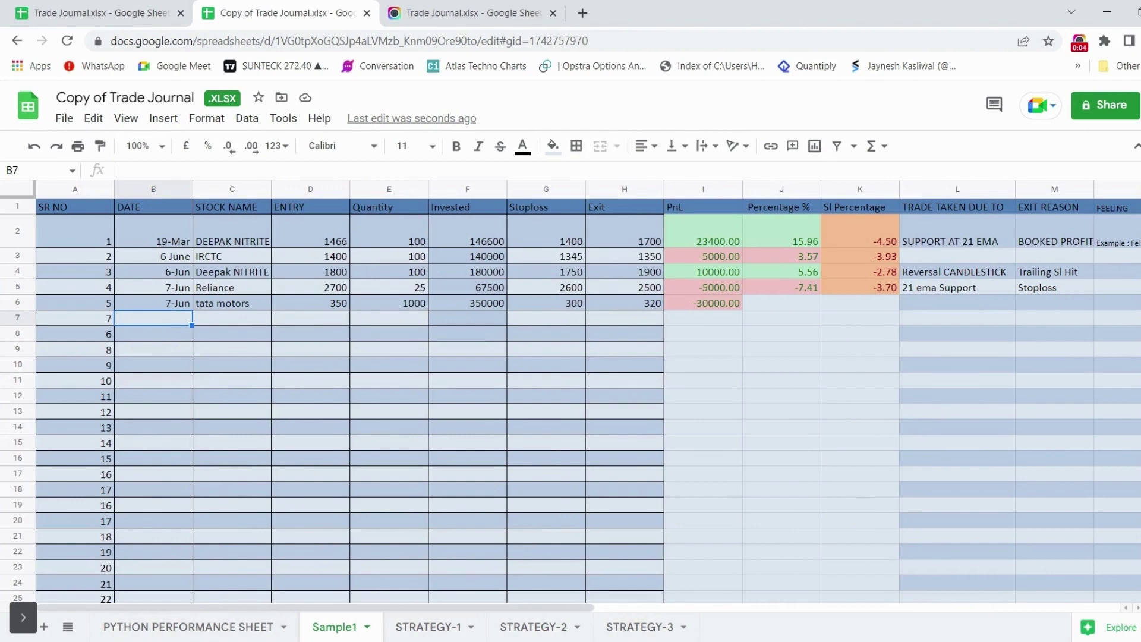
type("14 june")
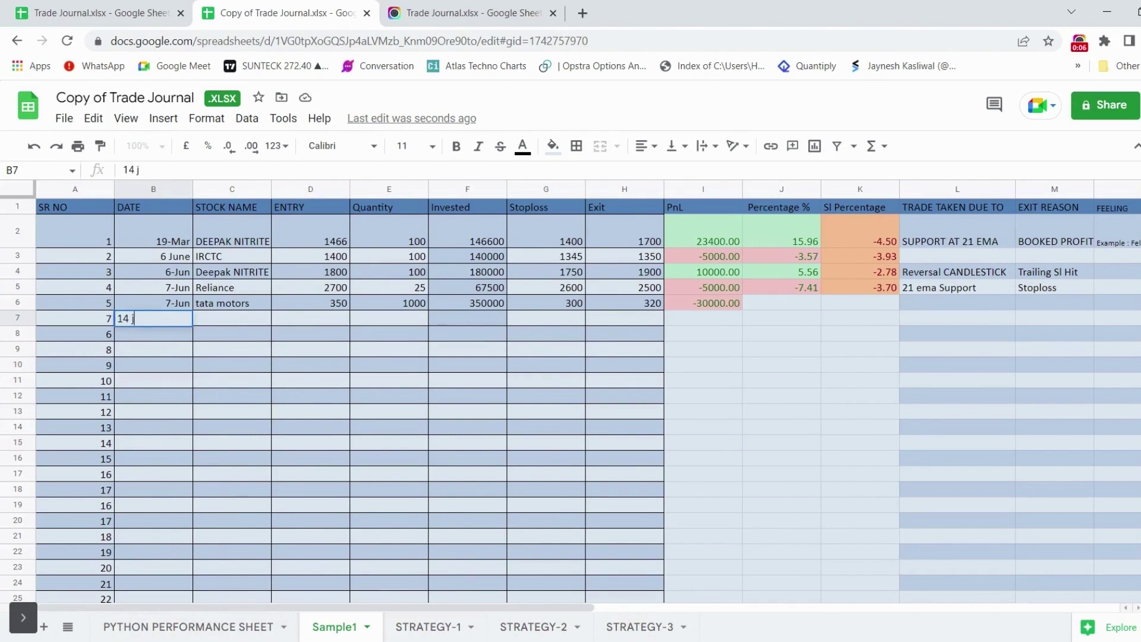
left_click(226, 323)
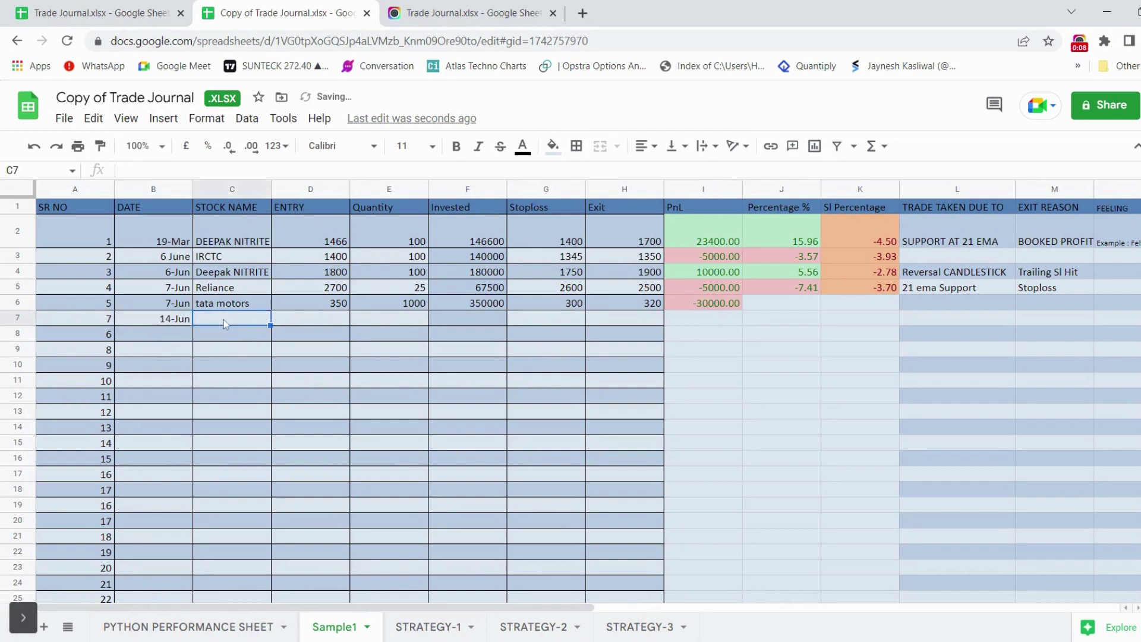
type("jswStee")
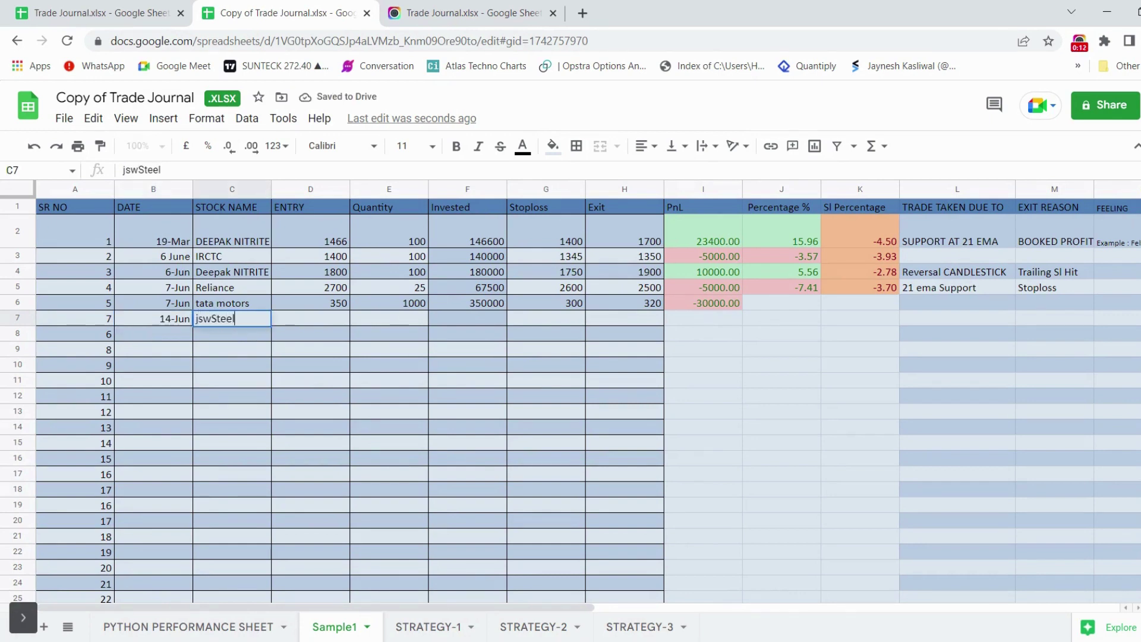
type("l")
Enter an entry price of 577 and a quantity of 1000 for the jswSteel trade
left_click(310, 318)
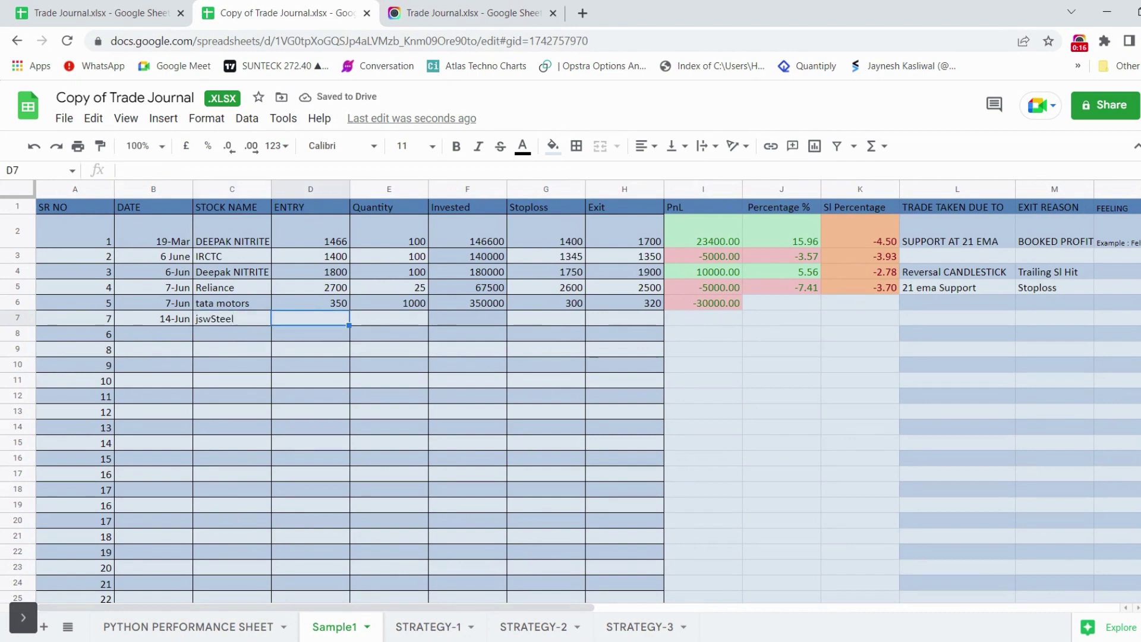
type("577")
key("Tab")
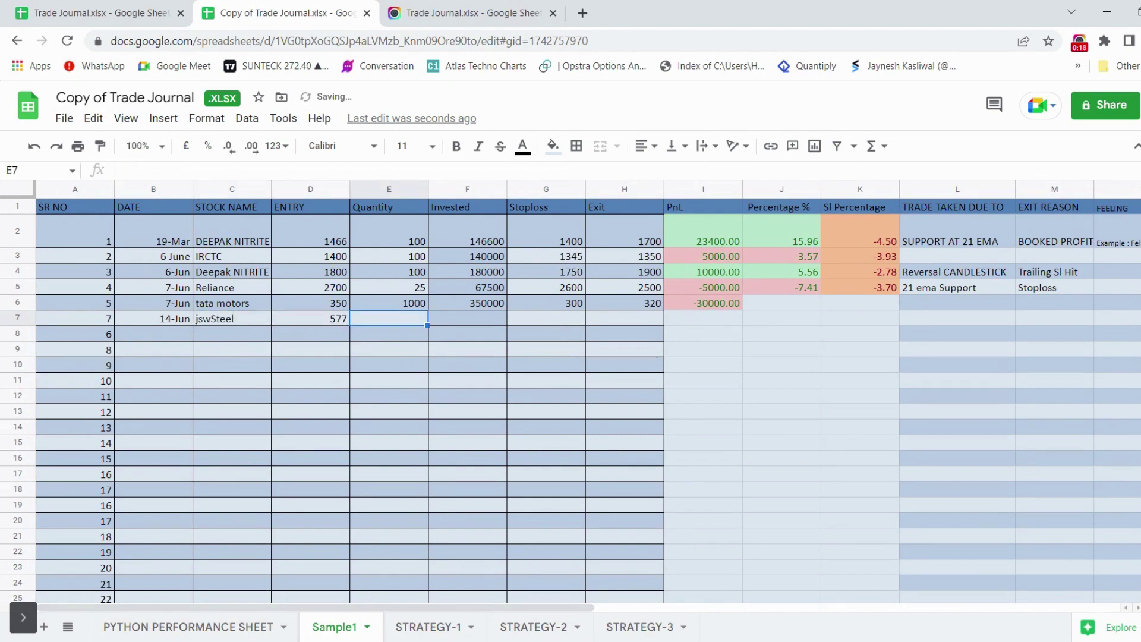
type("1000")
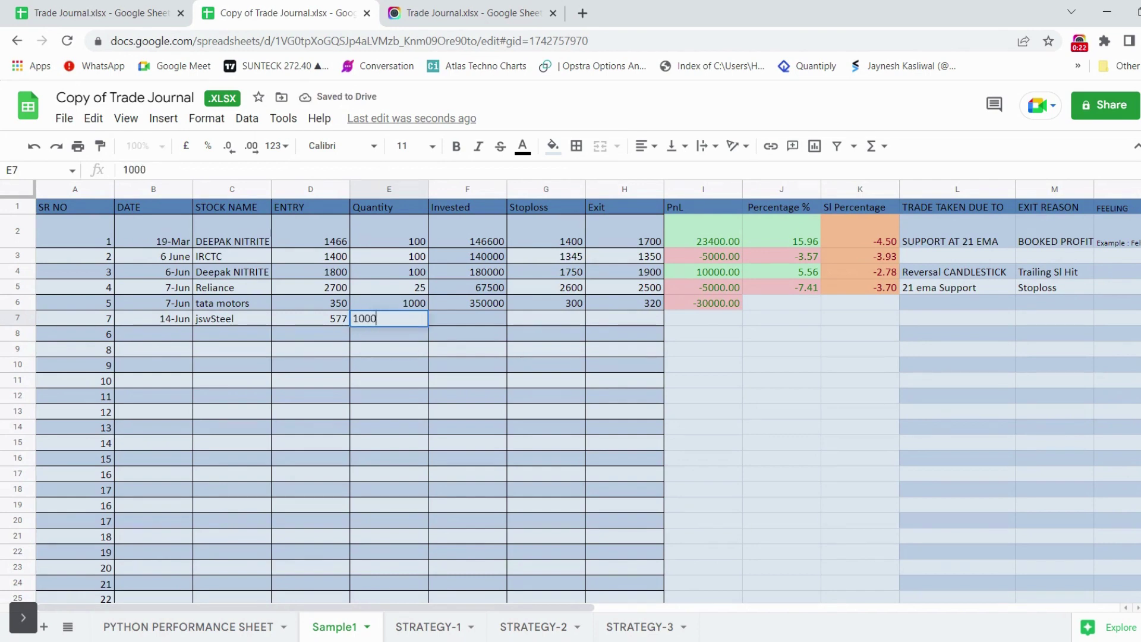
key("Tab")
Fill the Invested formula from the tata motors row down into the jswSteel row
key("Tab")
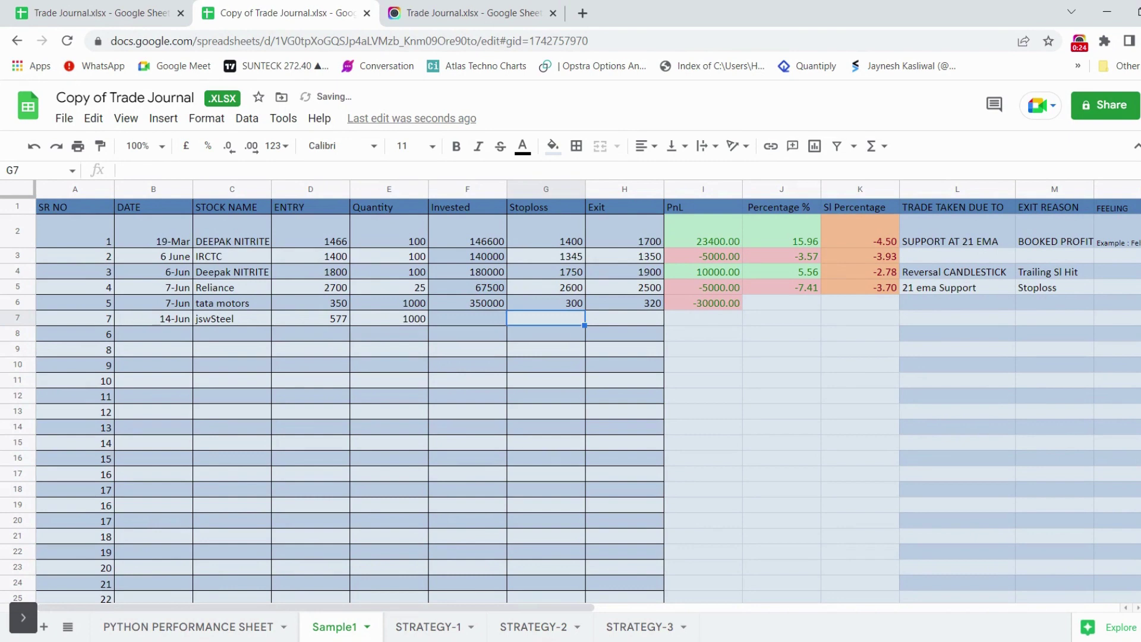
key("Left")
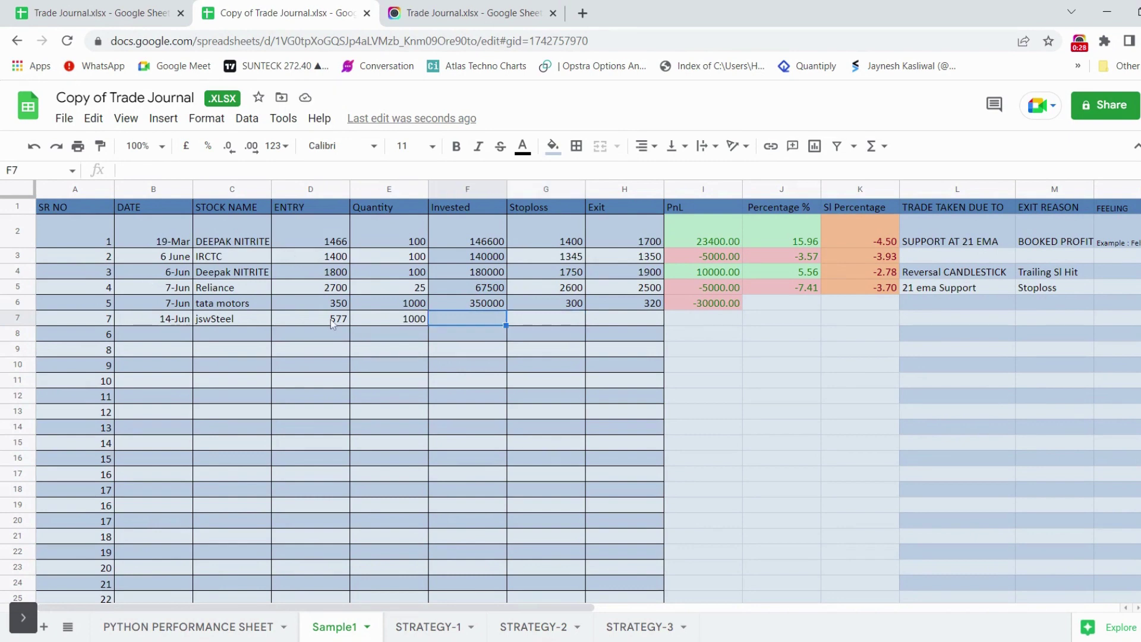
left_click(492, 308)
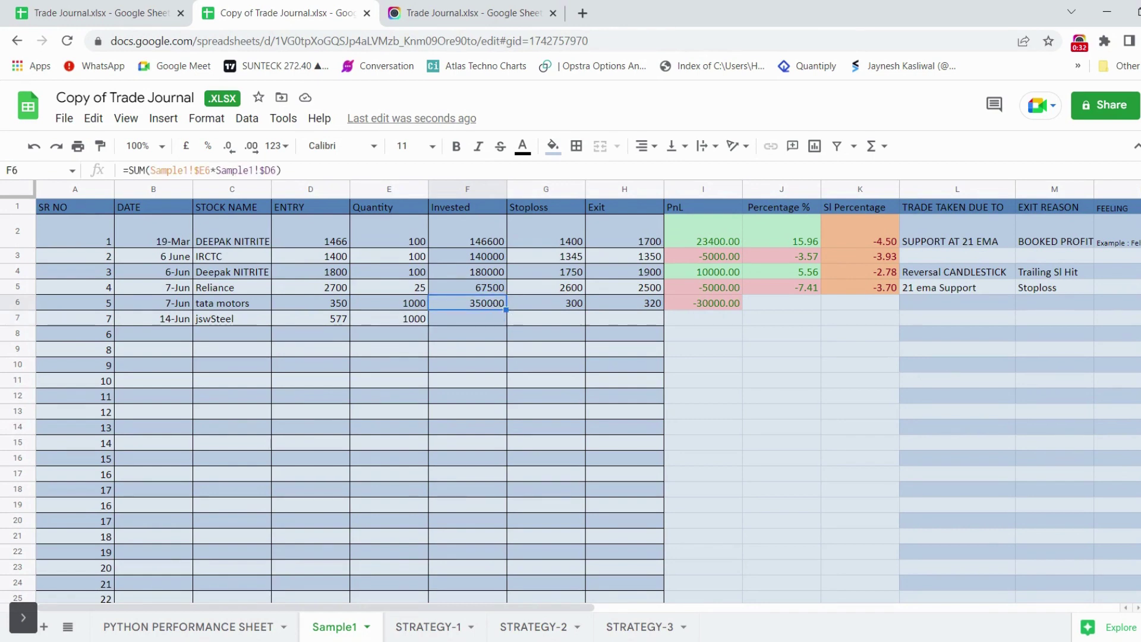
left_click_drag(505, 310, 493, 320)
Enter a stoploss of 560 and an exit price of 585 for the jswSteel trade
left_click(548, 318)
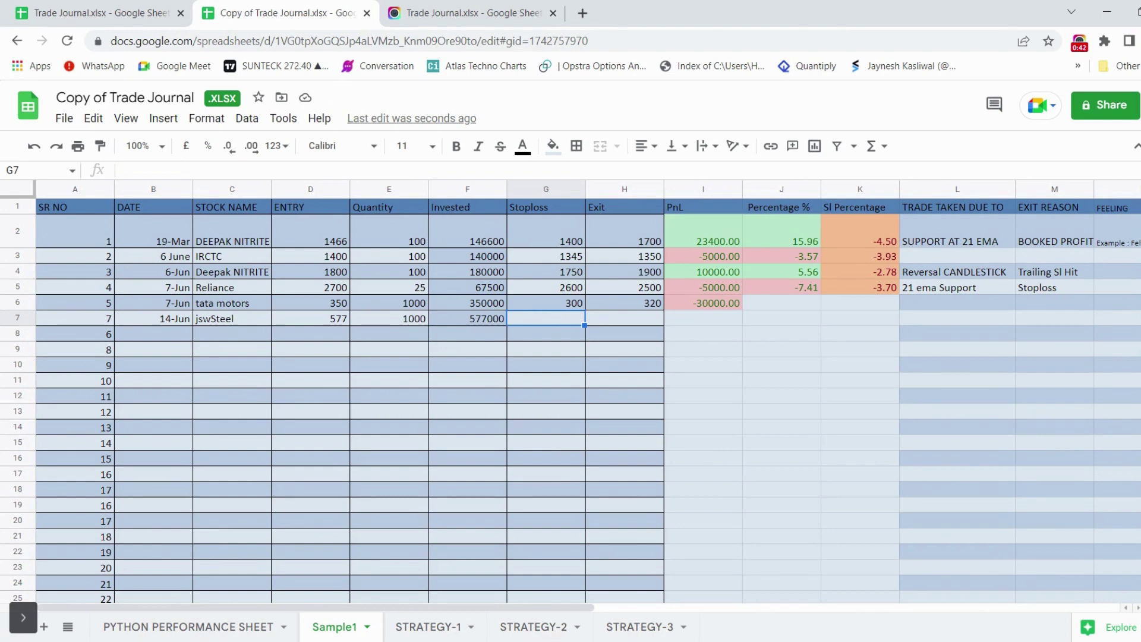
type("560")
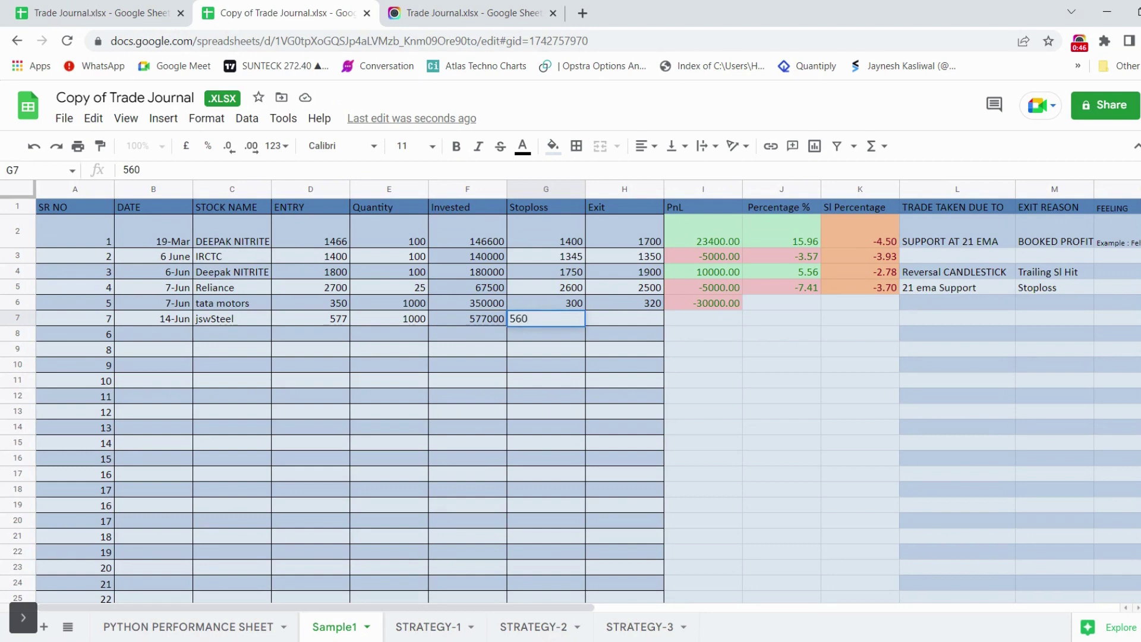
left_click(636, 322)
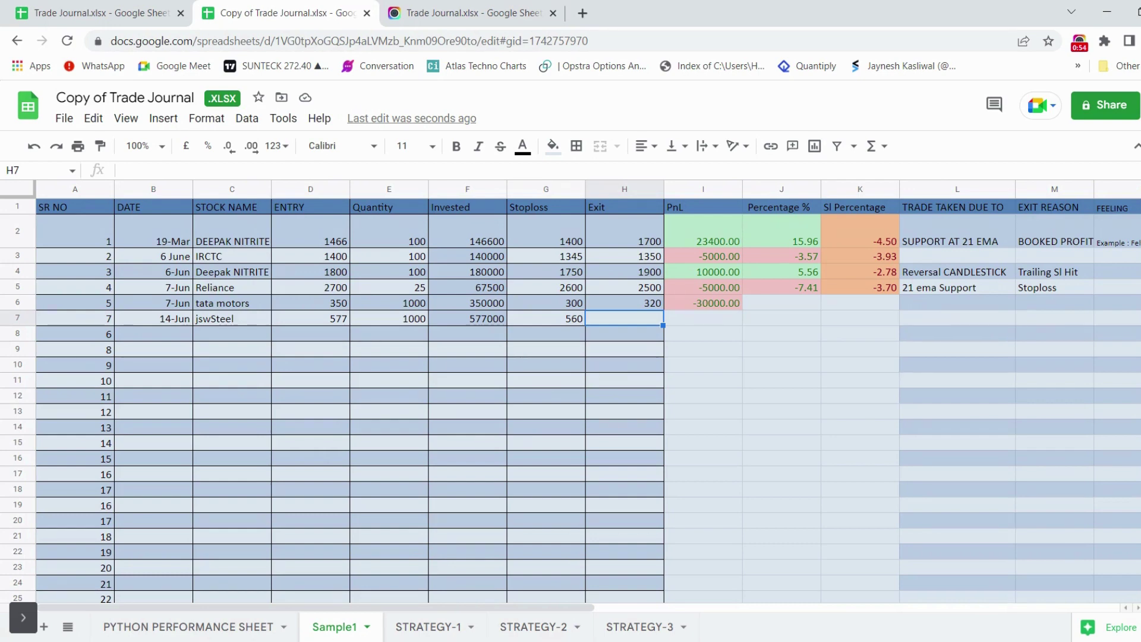
type("585")
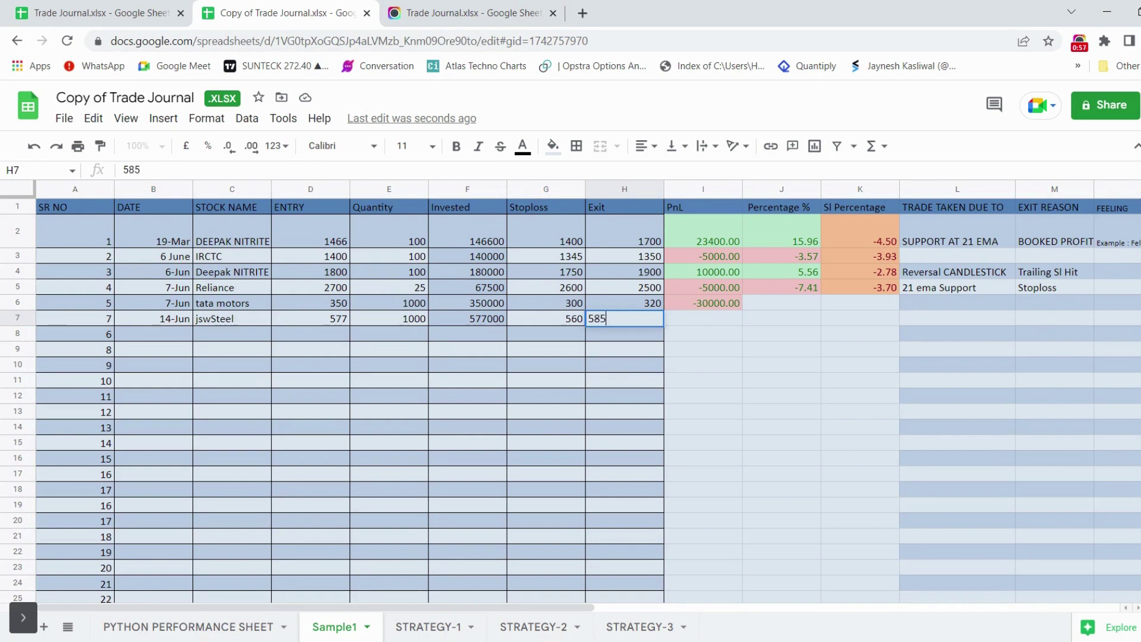
key("Return")
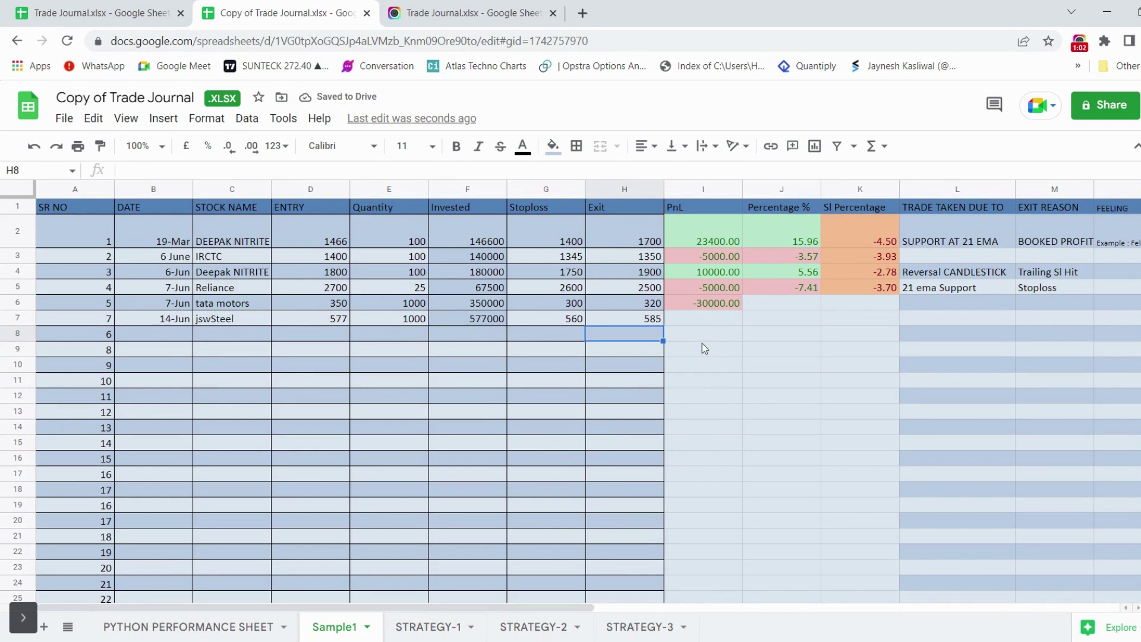
Copy the PnL formula from the tata motors row into the PnL cell of the jswSteel row
left_click(729, 303)
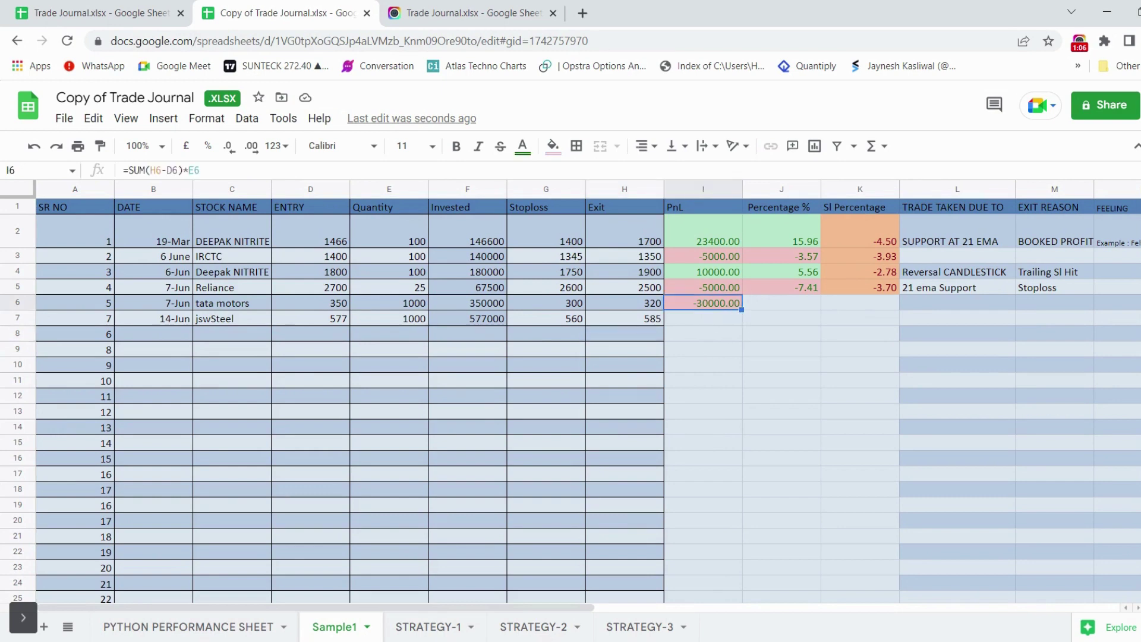
key("ctrl+c")
key("Down")
key("ctrl+v")
left_click(757, 370)
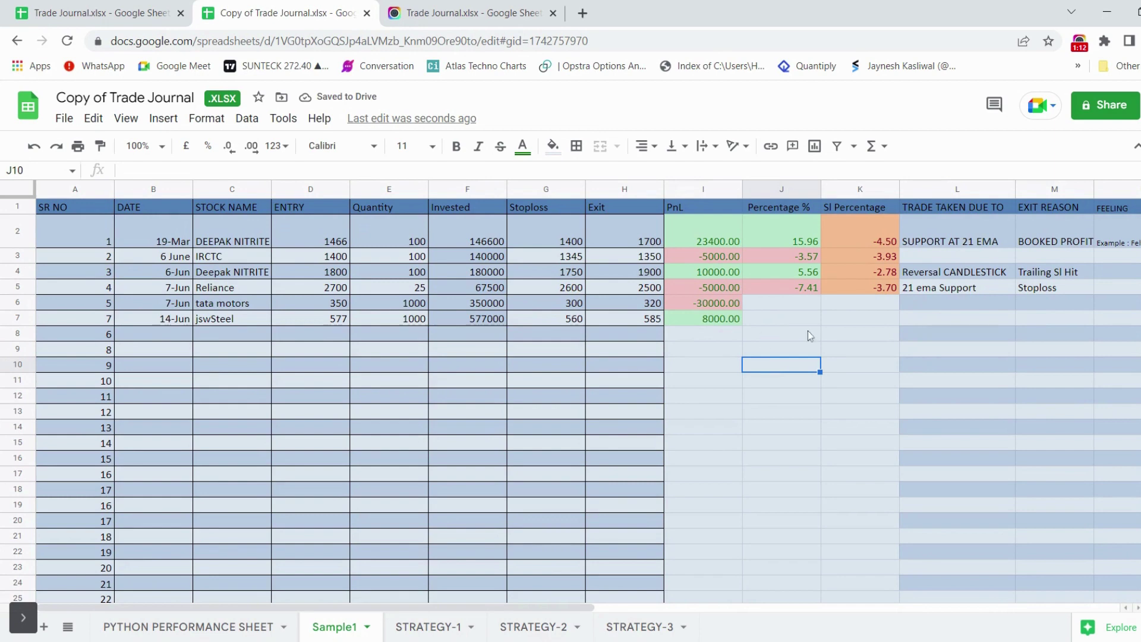
Fill the Percentage % and Sl Percentage formulas from the Reliance row down through the jswSteel row
left_click(789, 291)
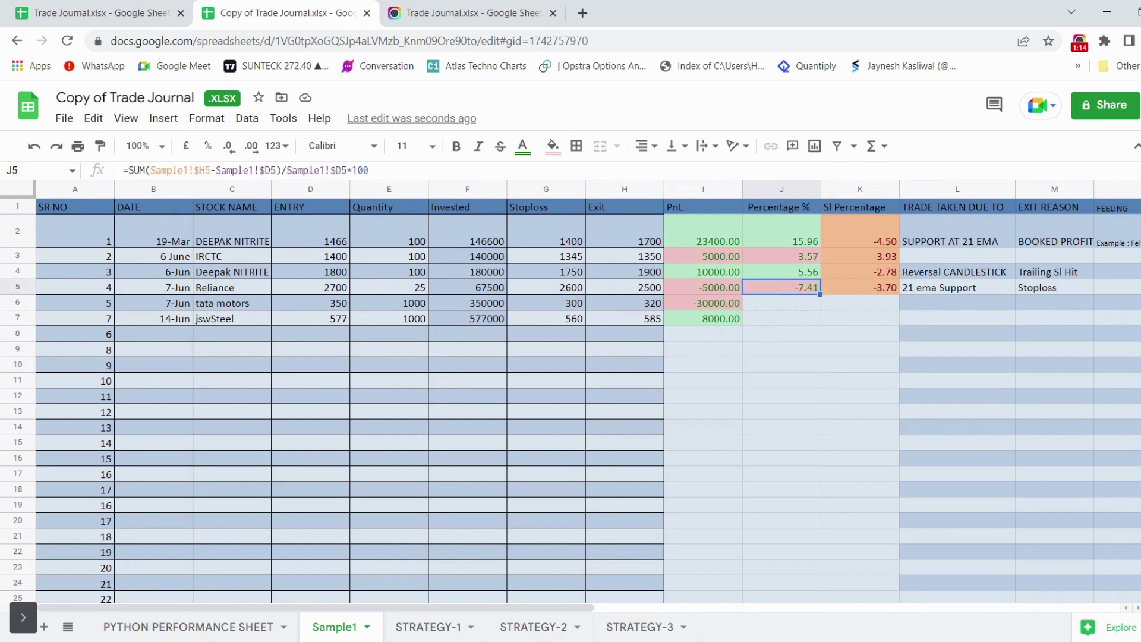
left_click_drag(820, 294, 793, 321)
left_click(870, 348)
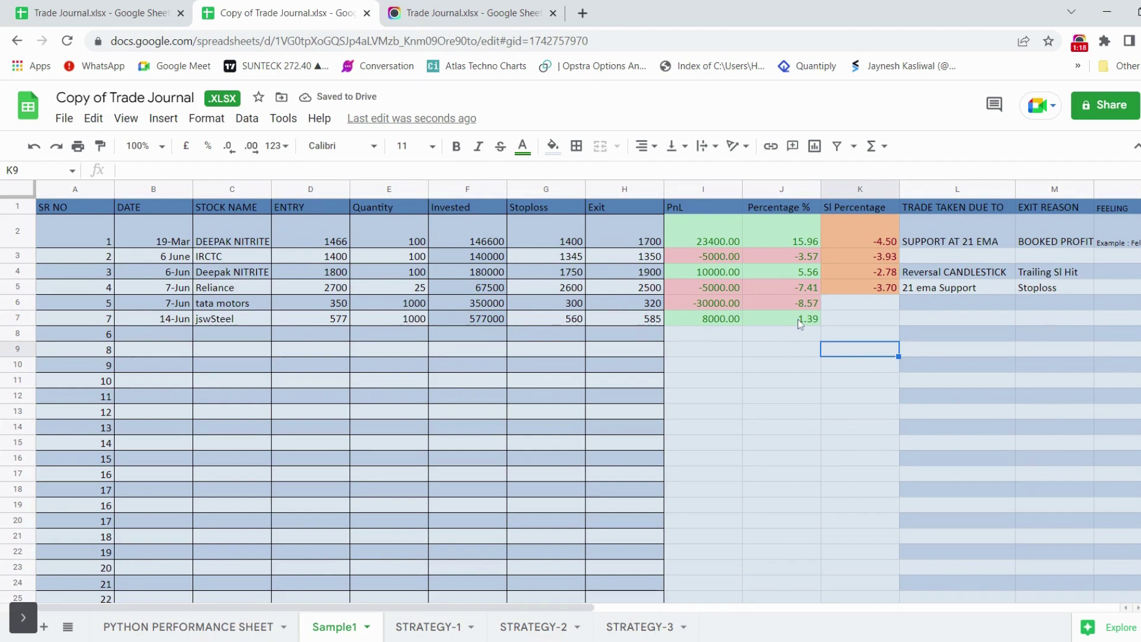
left_click(864, 288)
left_click_drag(899, 295, 888, 321)
left_click(818, 380)
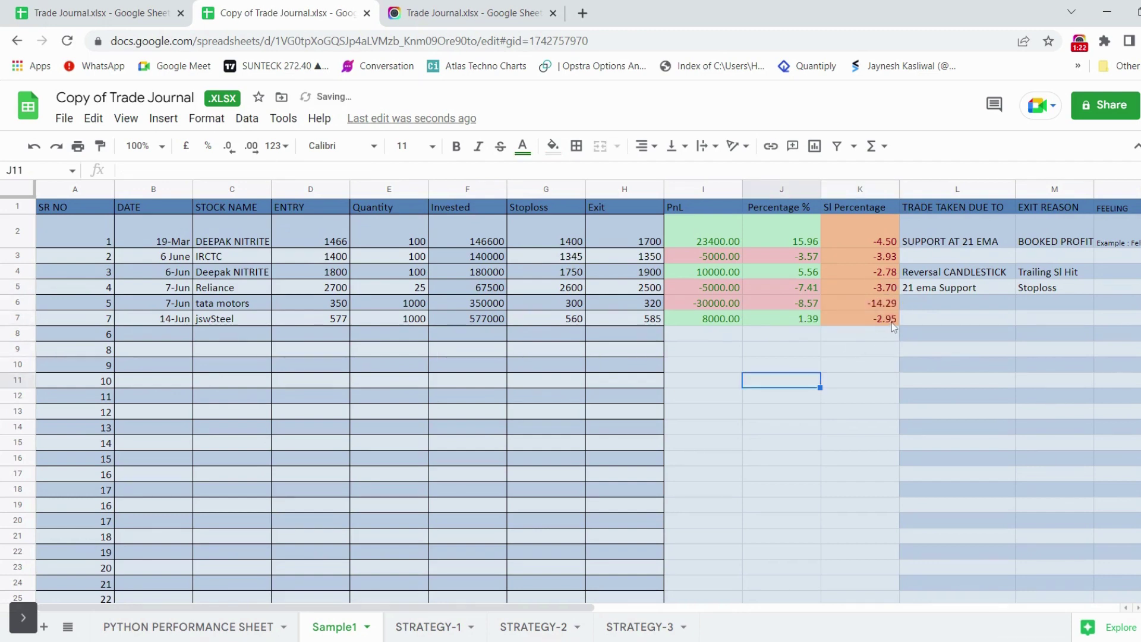
Enter "Resistance rejected" as the reason the jswSteel trade was taken
left_click(890, 319)
left_click(935, 319)
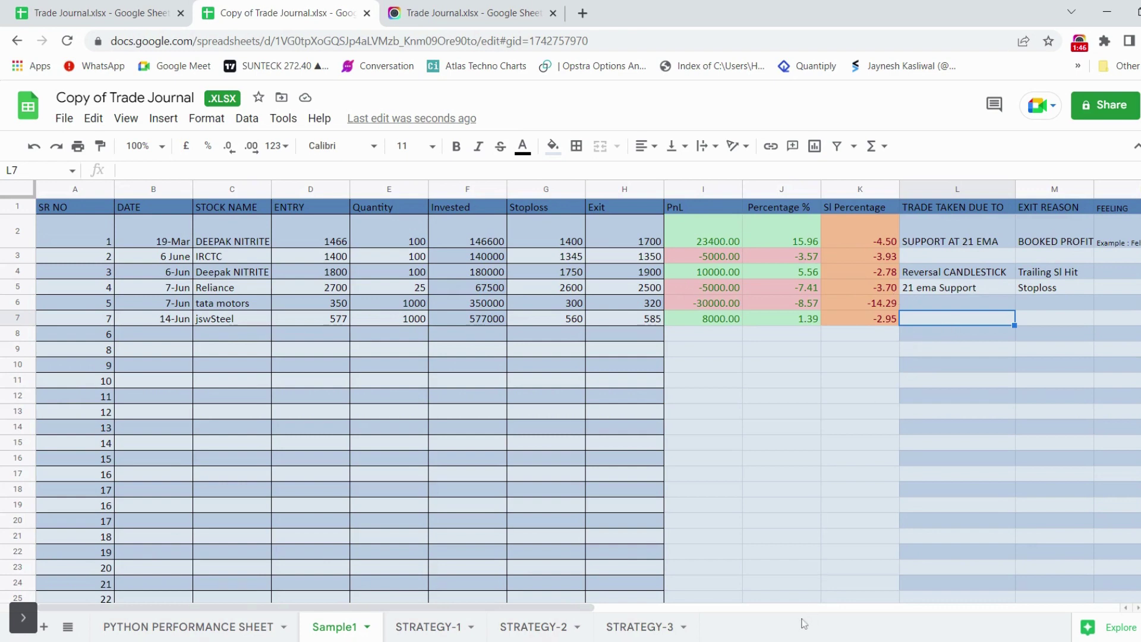
scroll(931, 400, "right", 3)
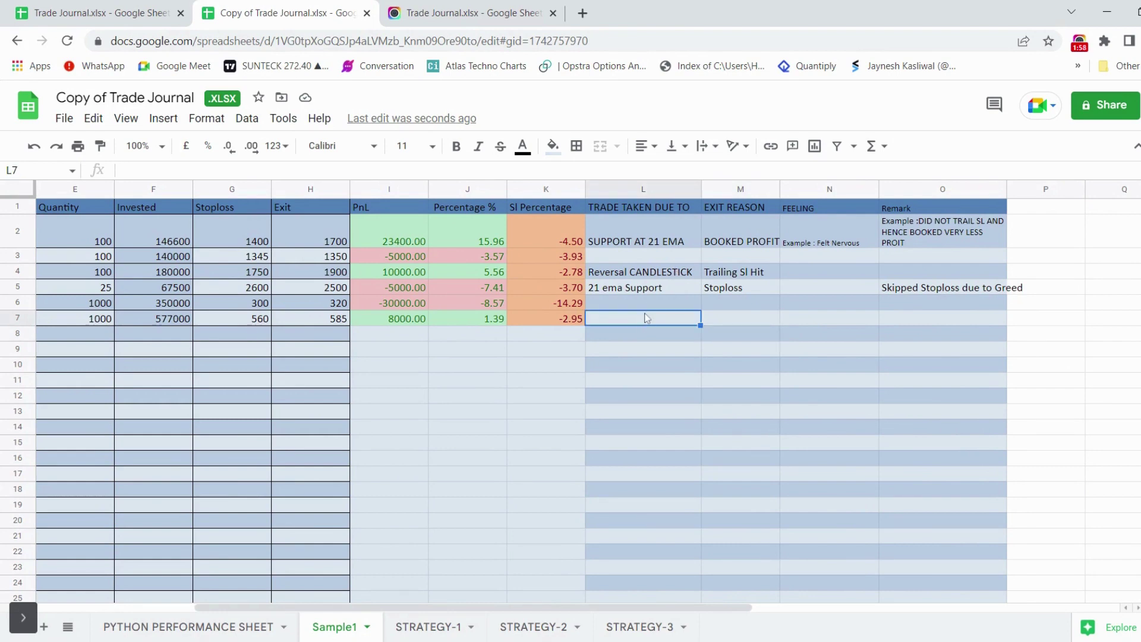
type("Resis")
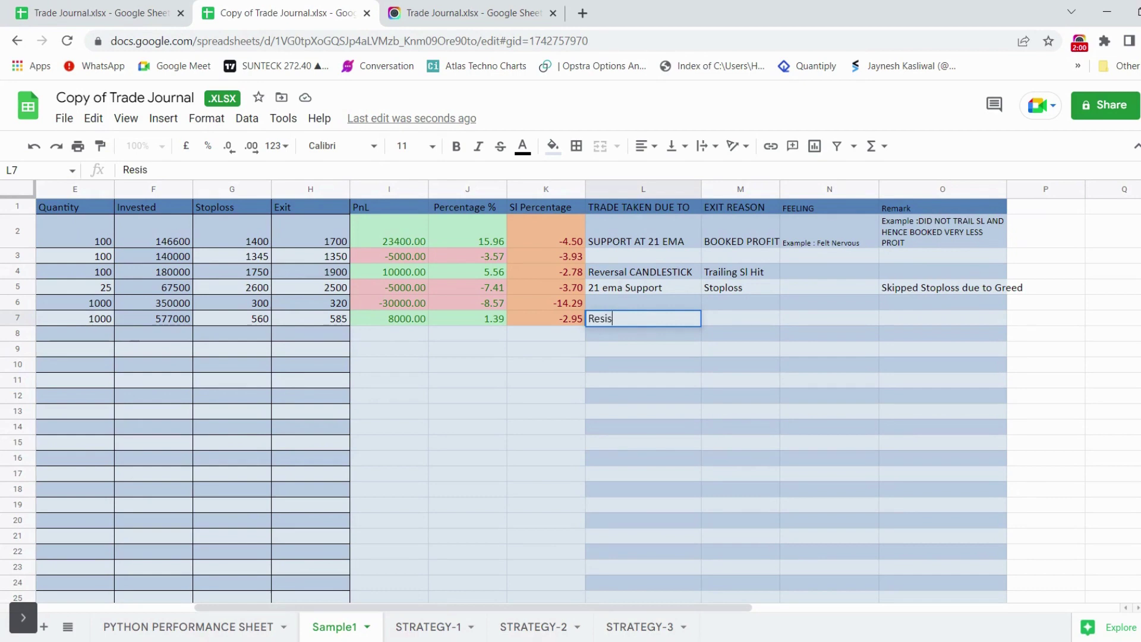
type("tance rejhect")
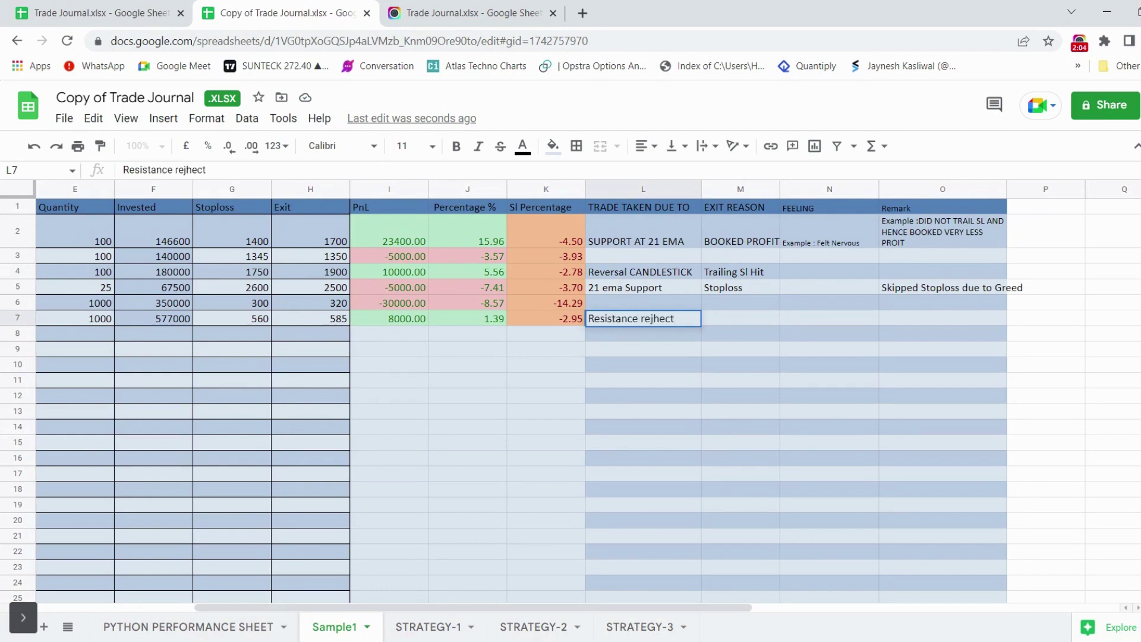
key("BackSpace")
key("BackSpace")
key("BackSpace")
key("BackSpace")
key("BackSpace")
type("jected")
left_click(746, 364)
Enter "RR" as the exit reason for the jswSteel trade
left_click(738, 313)
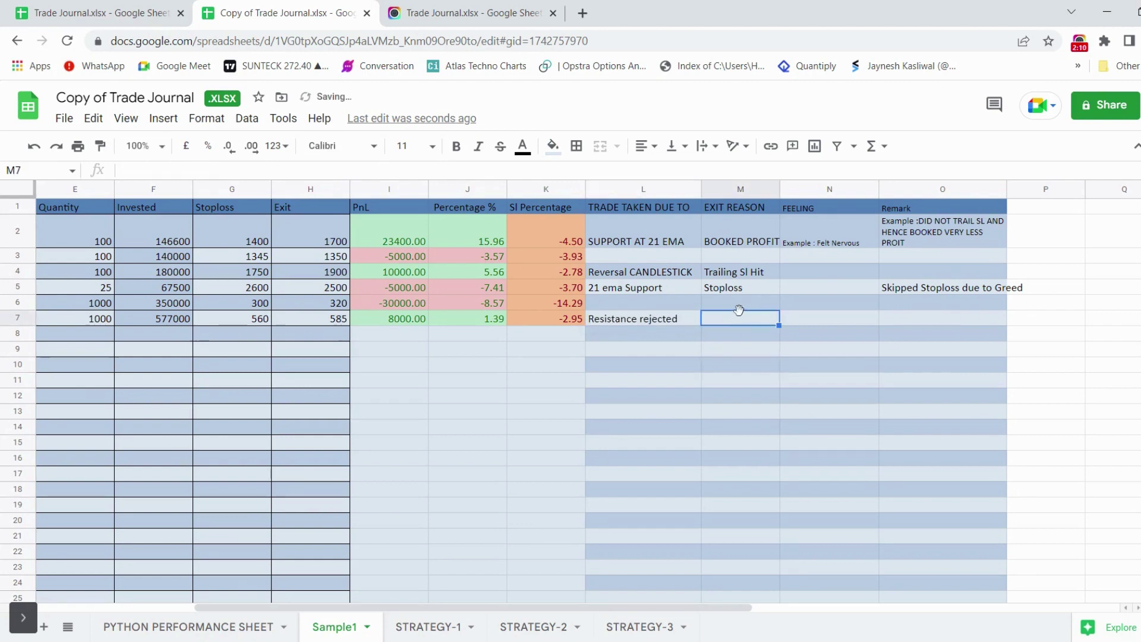
type("RR Ac")
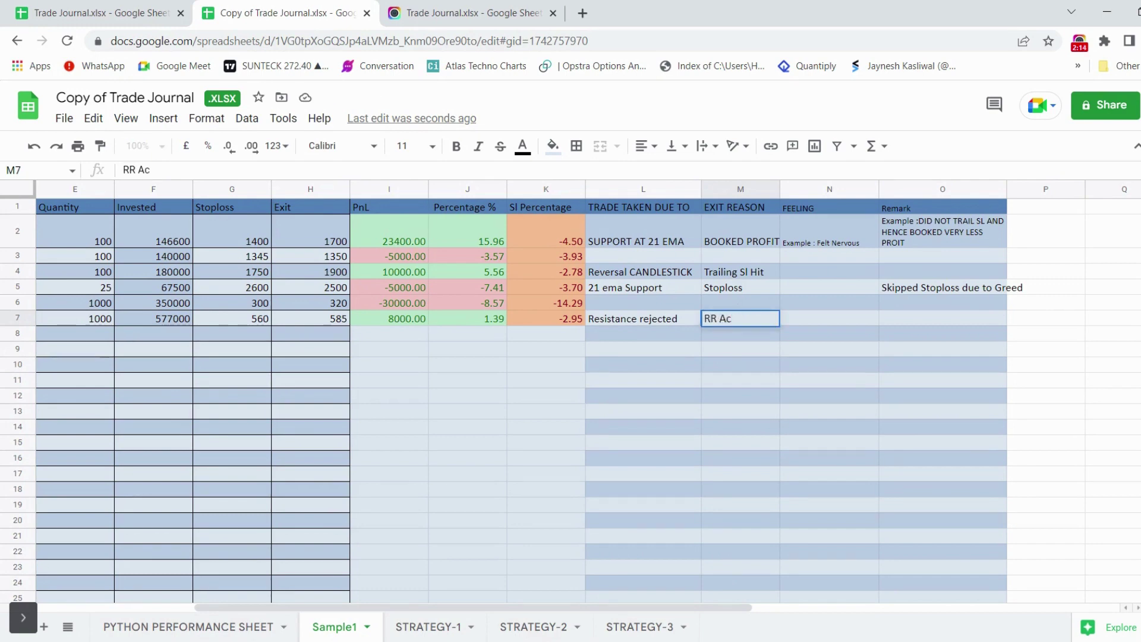
key("BackSpace")
key("BackSpace")
left_click(862, 350)
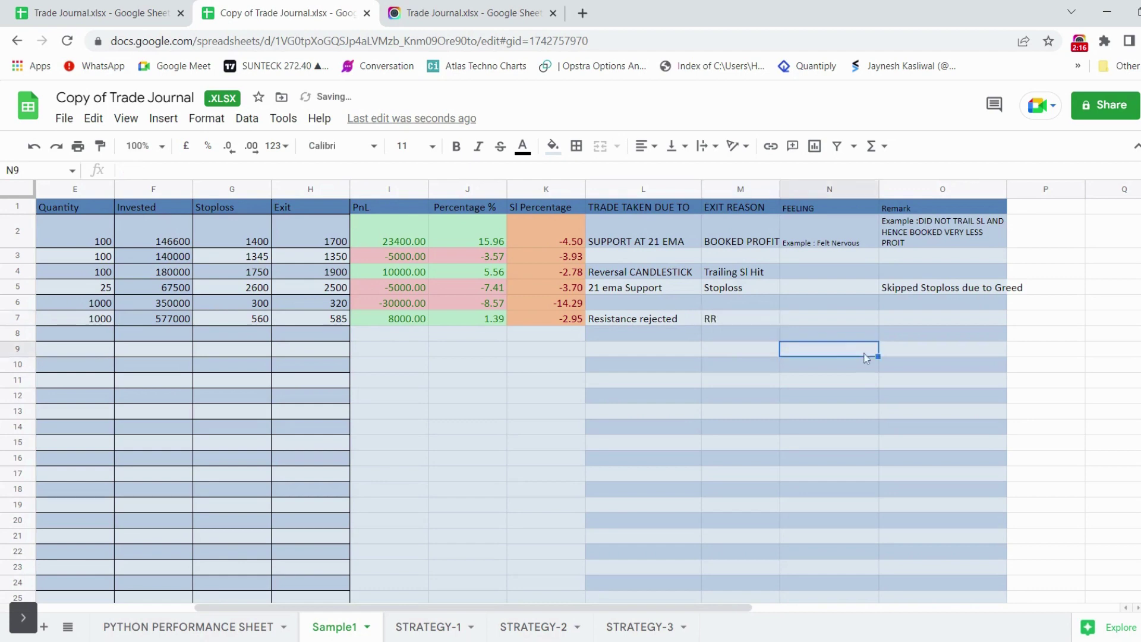
left_click(809, 321)
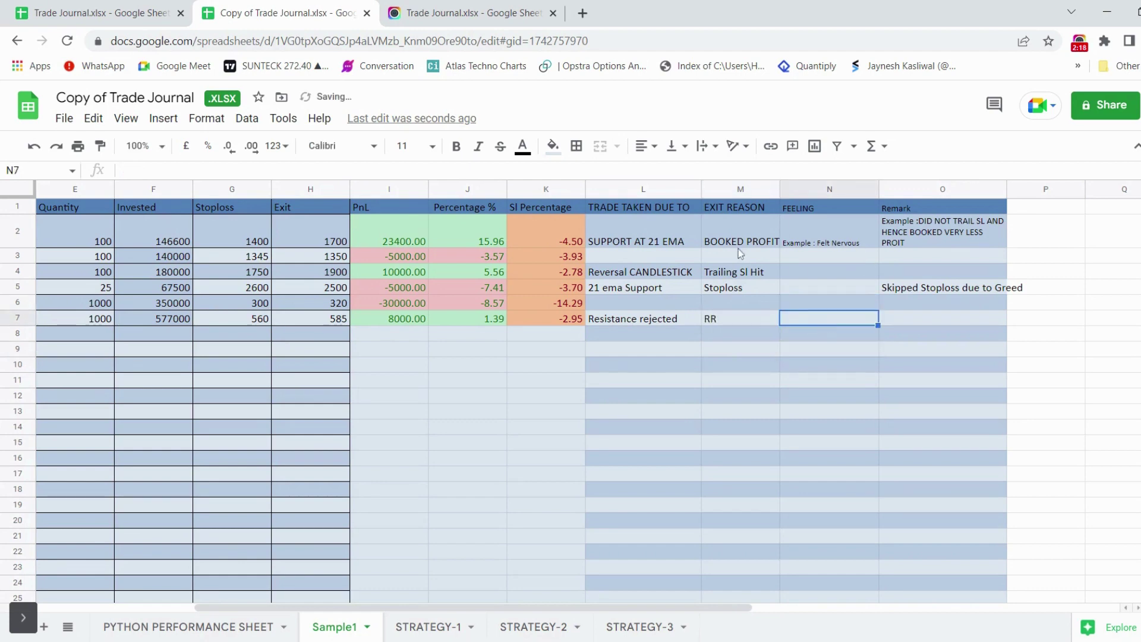
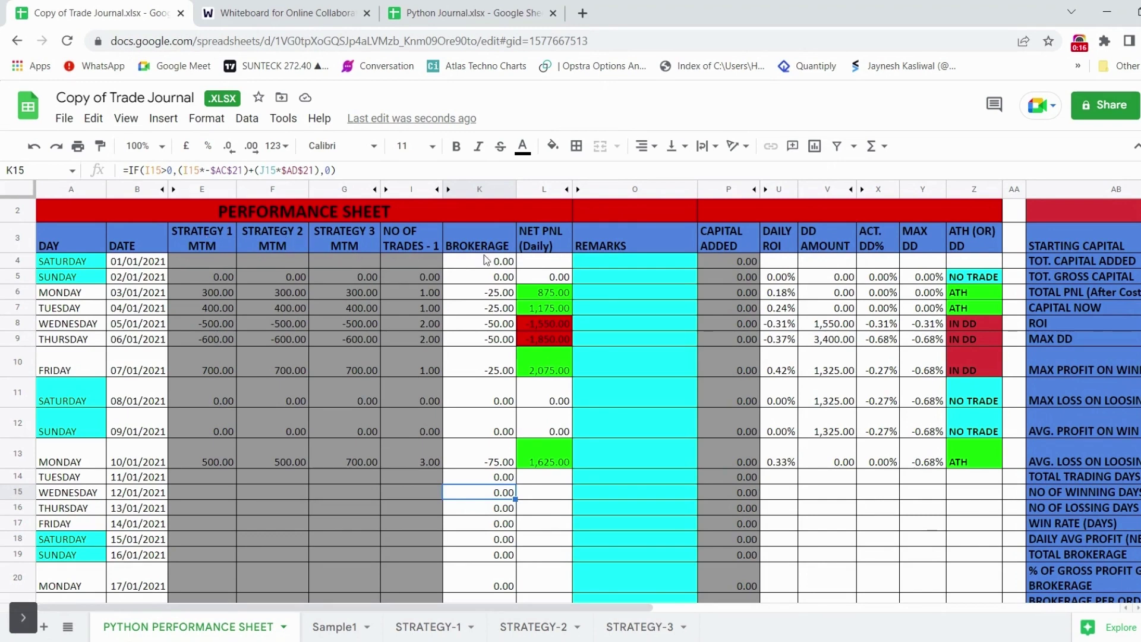
Examine the 09/01/2021 brokerage formula, the performance statistics and the fill-in notes on the Python Performance Sheet
left_click(479, 418)
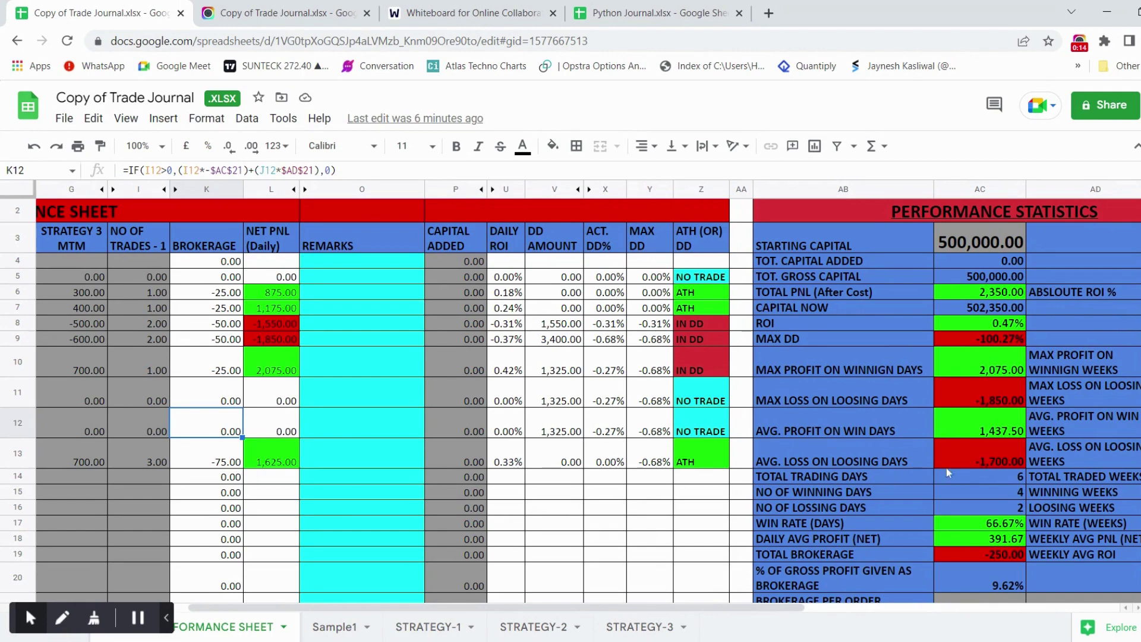
scroll(963, 468, "down", 1)
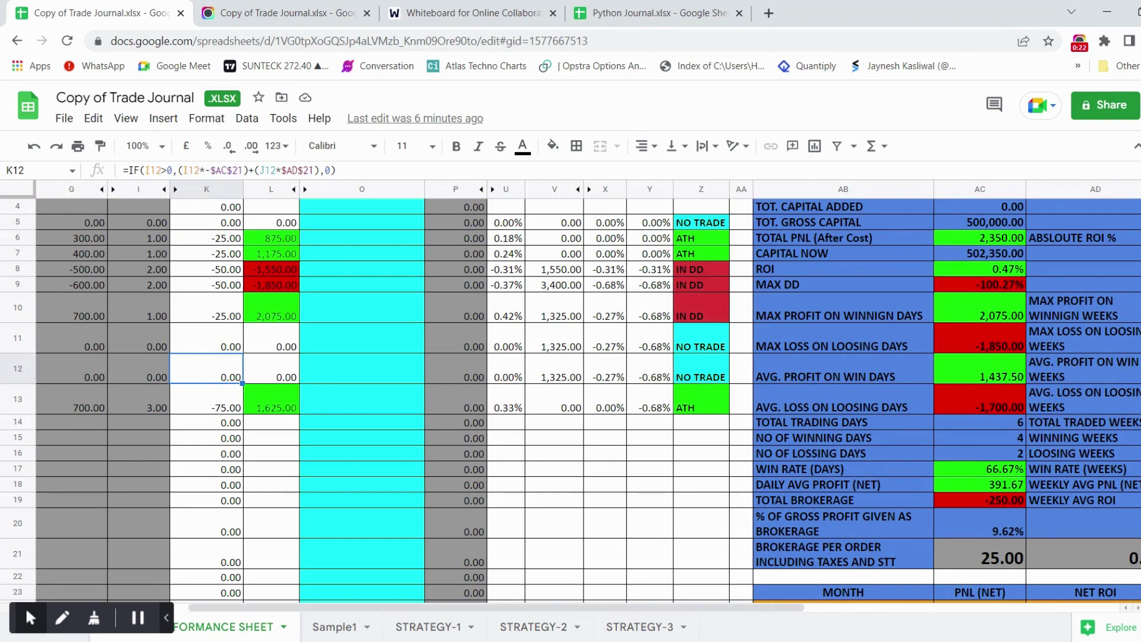
scroll(603, 392, "right", 3)
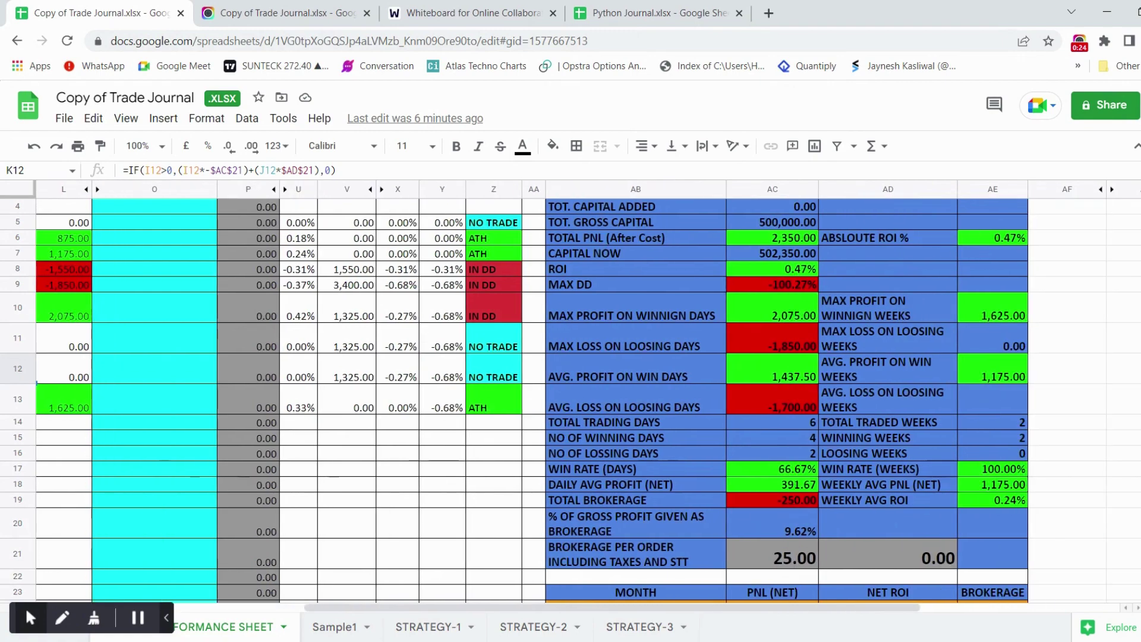
scroll(570, 398, "up", 1)
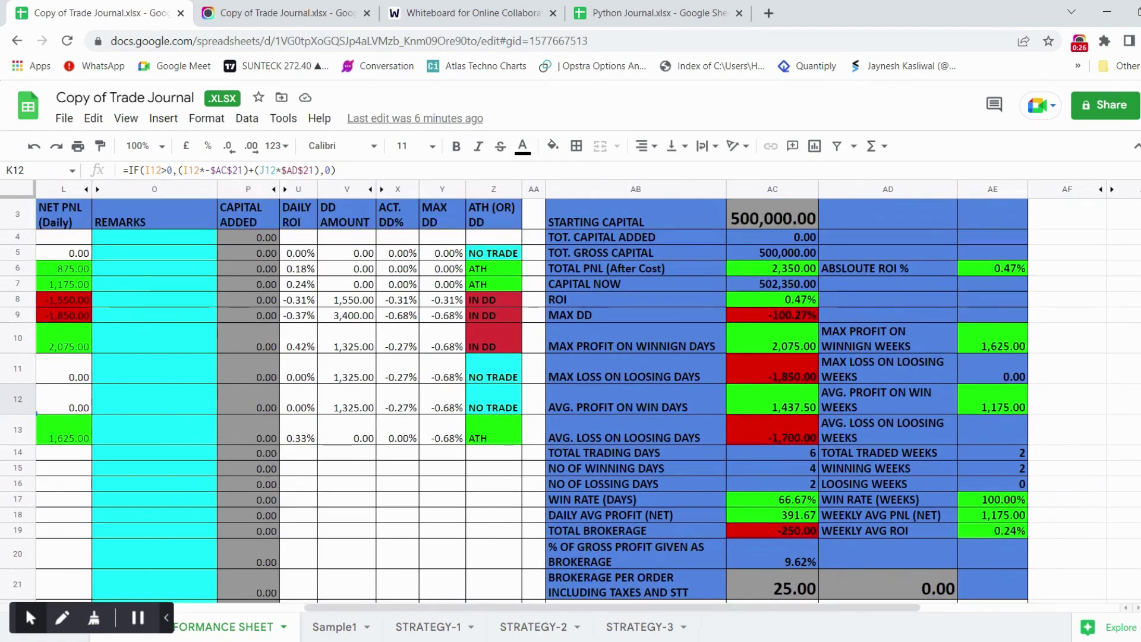
scroll(1047, 465, "up", 2)
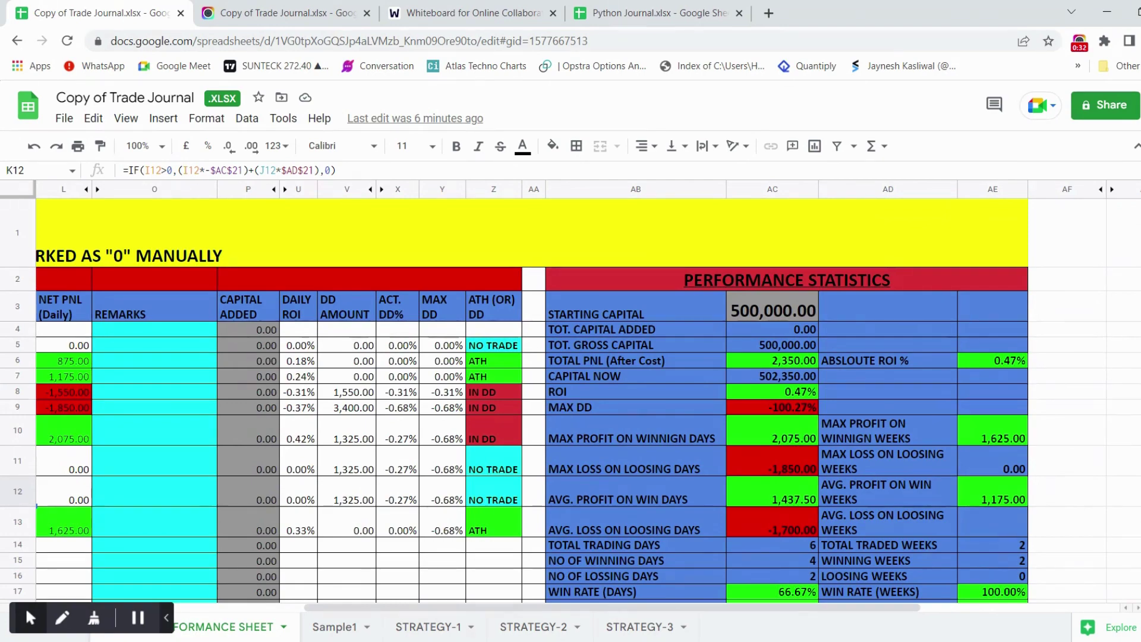
scroll(588, 396, "left", 5)
scroll(742, 466, "left", 2)
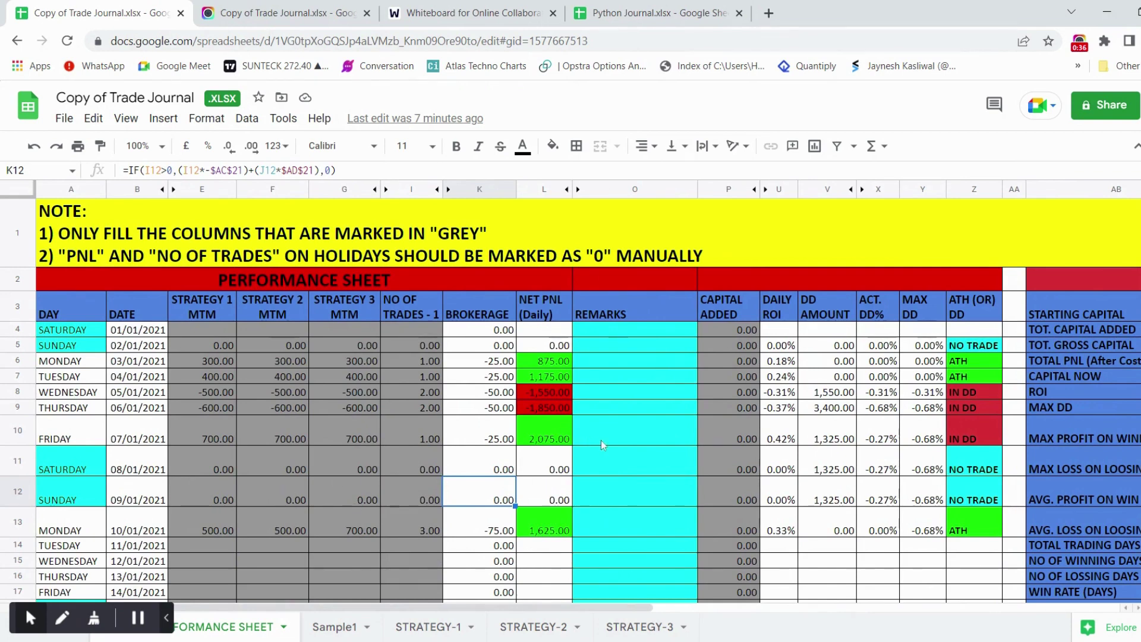
Enter MTM values of 1000, -2,000 and 4000 for Strategies 1, 2 and 3 on Tuesday 11/01/2021
left_click(216, 551)
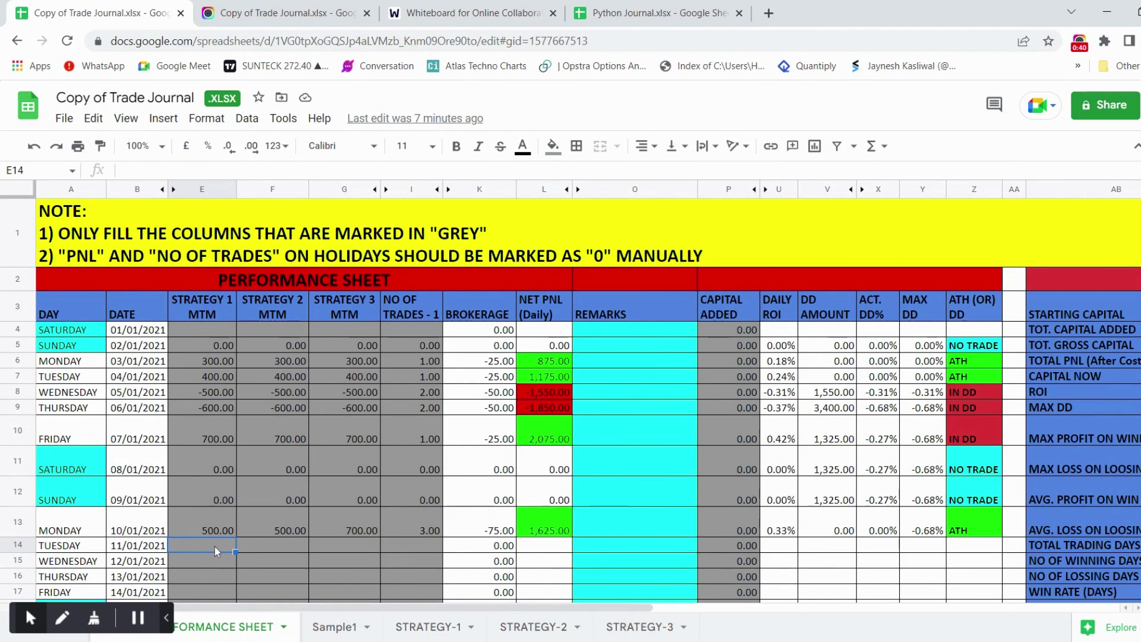
double_click(216, 552)
type("1000")
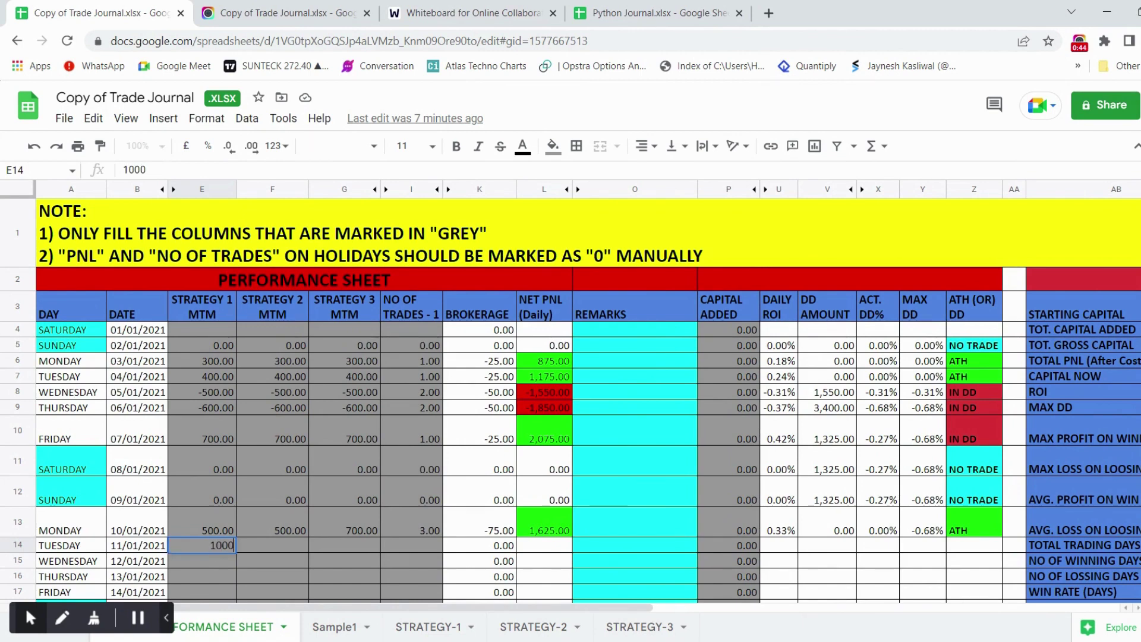
left_click(275, 549)
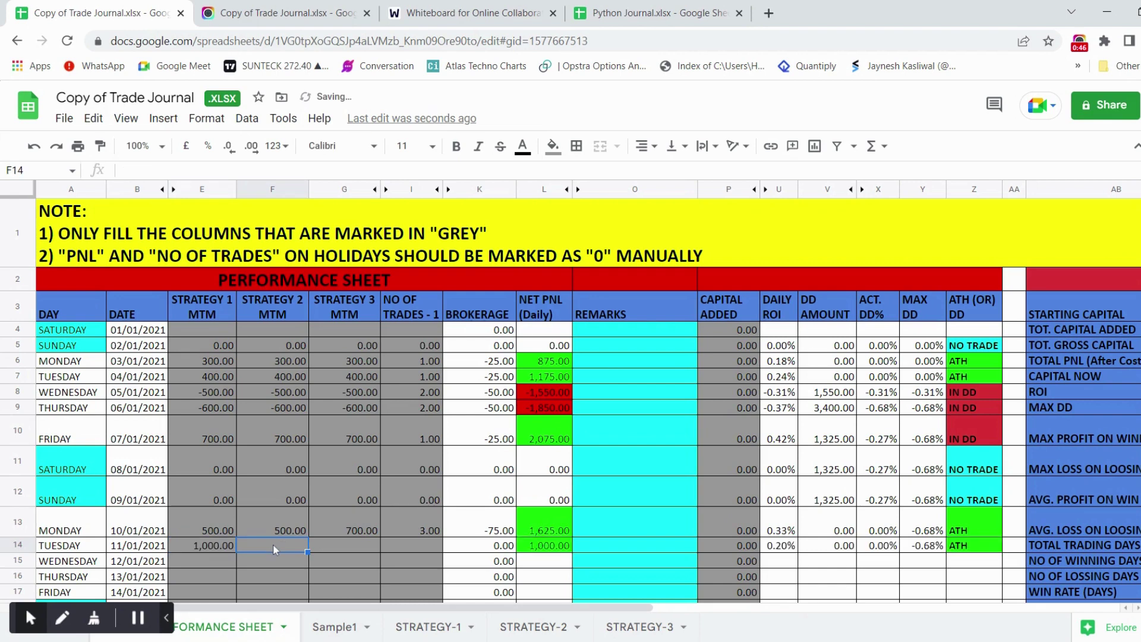
type("-2")
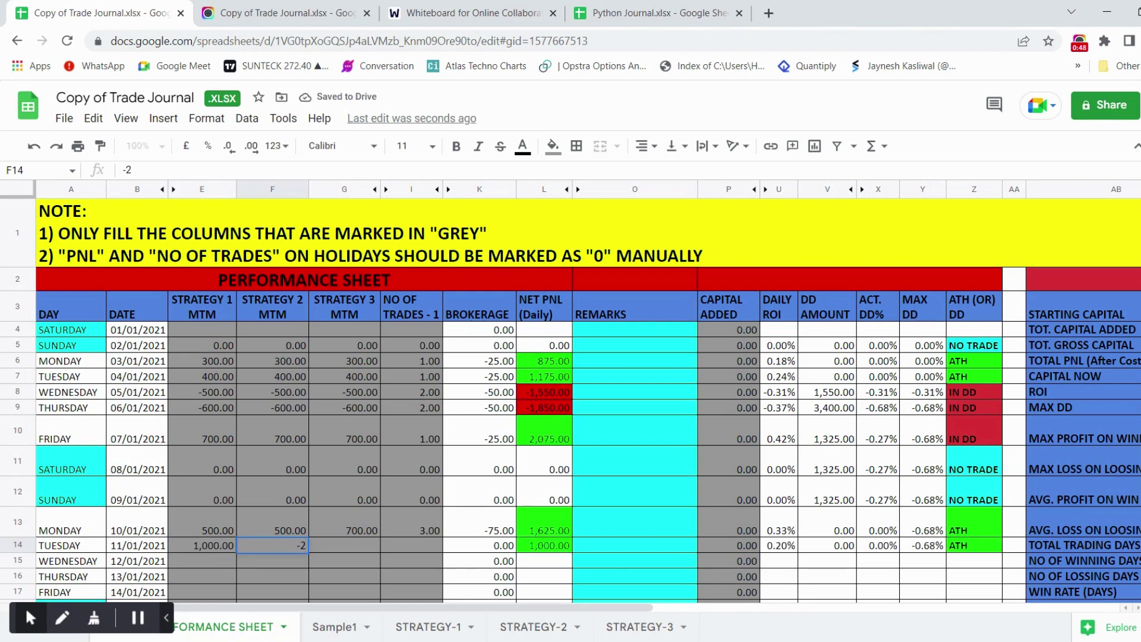
type(",000")
left_click(337, 549)
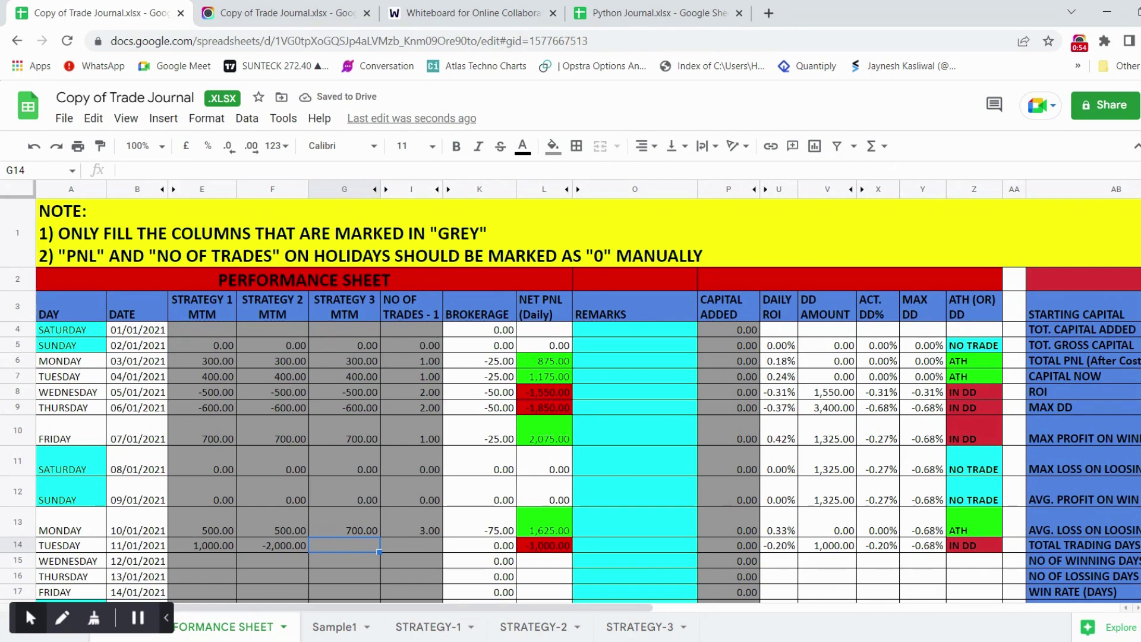
type("4000")
key("Return")
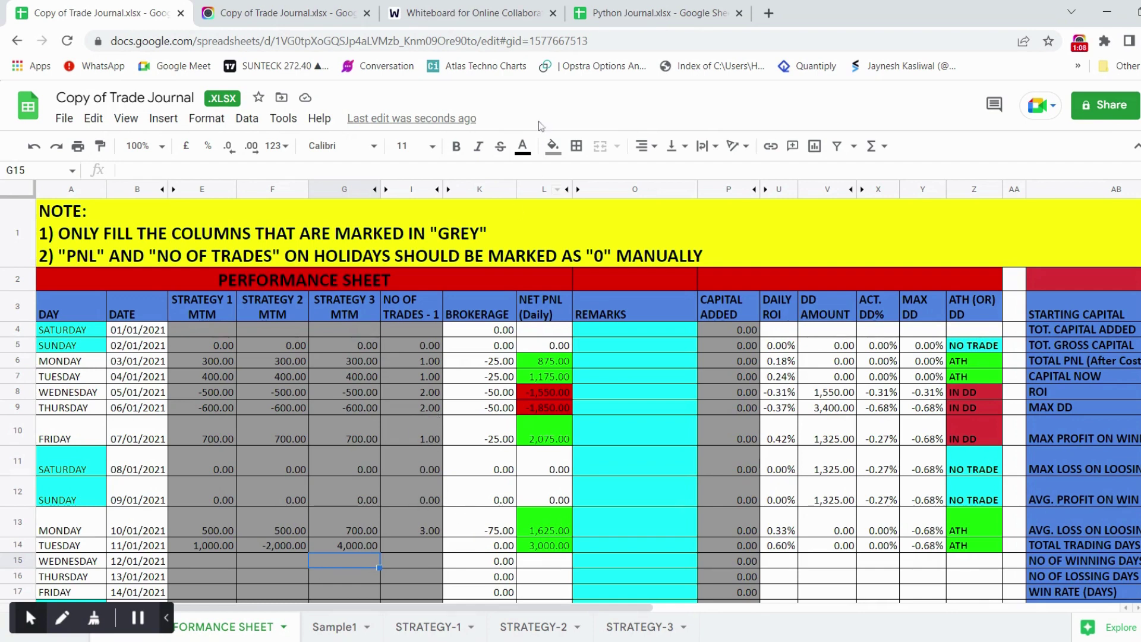
Switch to the web whiteboard and erase all existing handwriting from the board
left_click(482, 13)
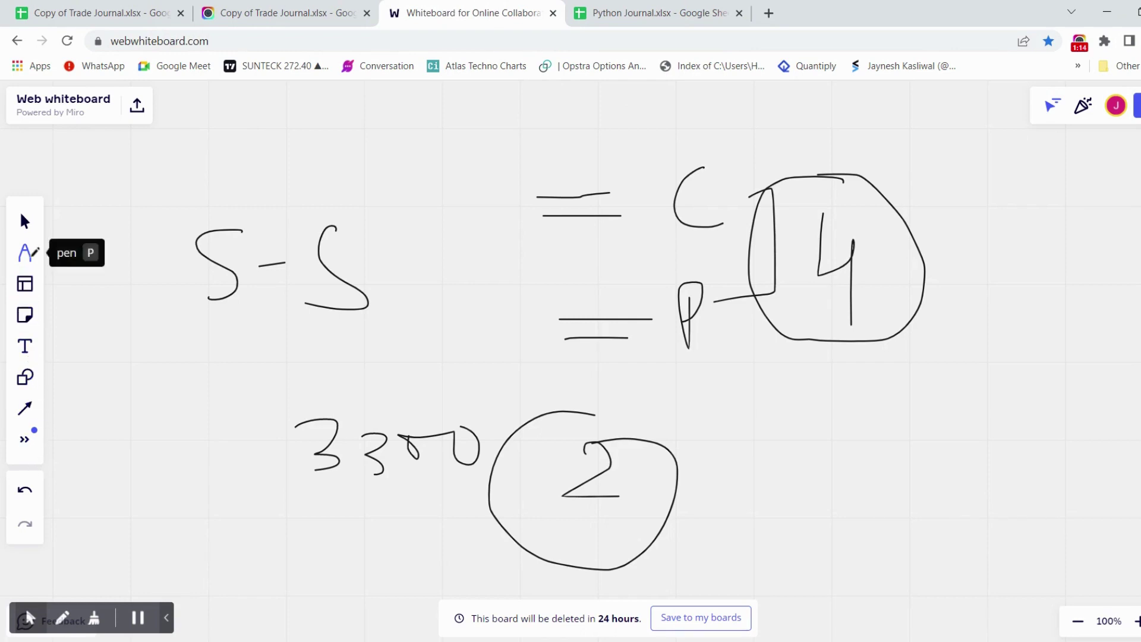
left_click(24, 253)
left_click(72, 330)
mouse_move(204, 280)
left_mouse_down()
mouse_move(220, 237)
mouse_move(254, 237)
mouse_move(382, 369)
mouse_move(394, 469)
mouse_move(318, 453)
mouse_move(237, 338)
mouse_move(792, 188)
mouse_move(697, 183)
mouse_move(715, 316)
mouse_move(629, 328)
mouse_move(101, 249)
left_mouse_up()
Handwrite "S", an arrow and "S B – R" in green with the pen across the upper part of the board
left_click(71, 237)
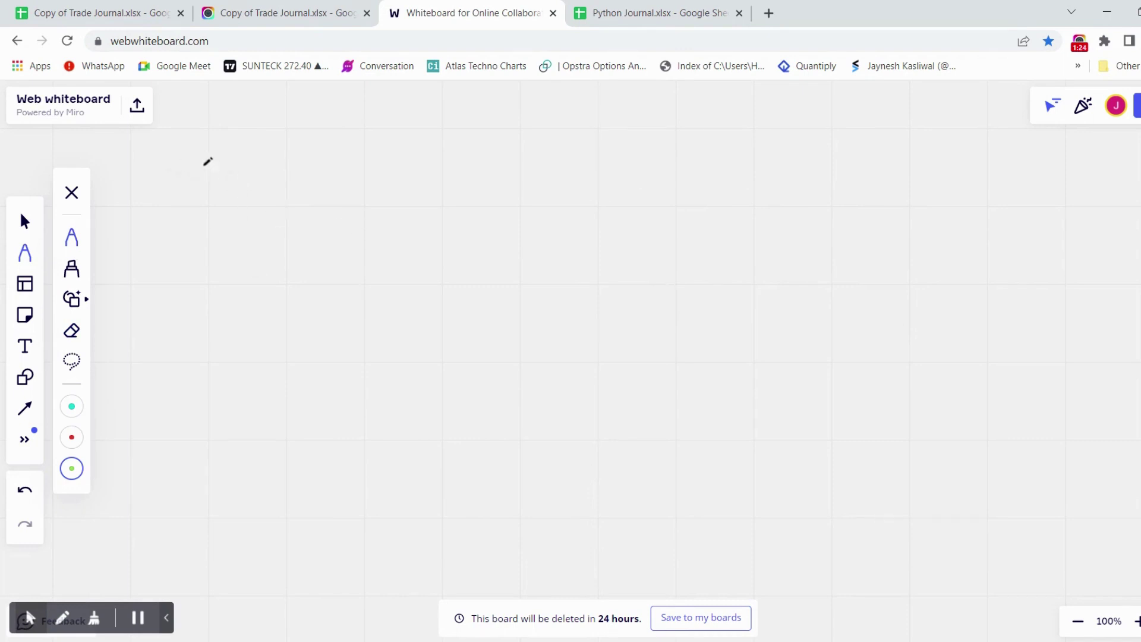
mouse_move(219, 169)
left_mouse_down()
mouse_move(224, 189)
mouse_move(198, 208)
left_mouse_up()
left_click_drag(271, 189, 349, 188)
mouse_move(324, 176)
left_mouse_down()
mouse_move(369, 186)
mouse_move(352, 202)
left_mouse_up()
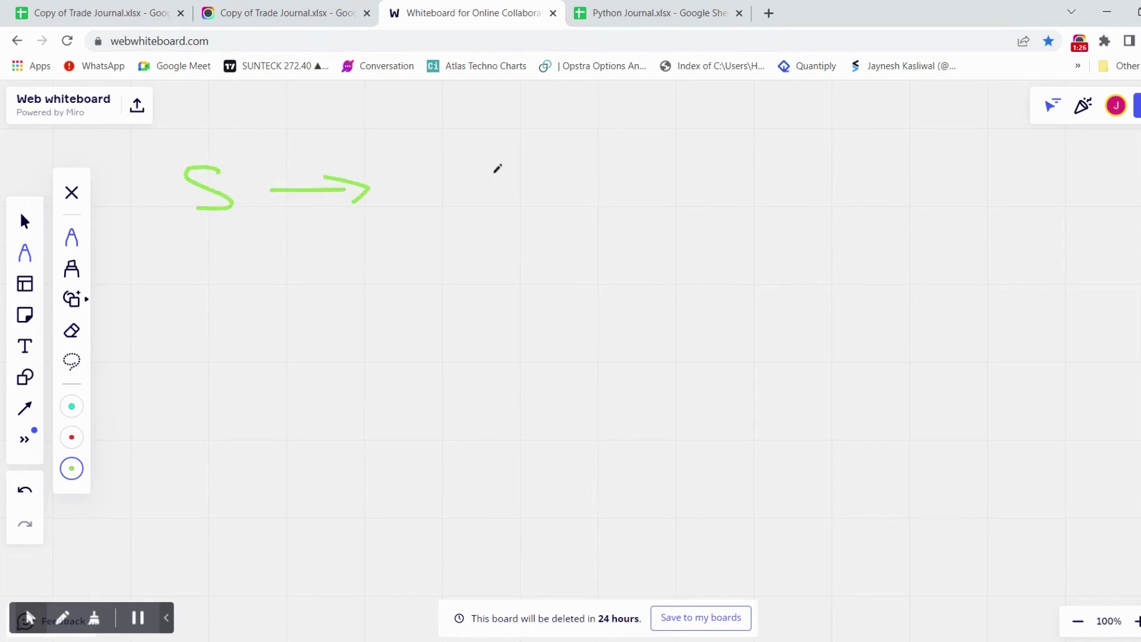
mouse_move(494, 173)
left_mouse_down()
mouse_move(518, 204)
mouse_move(467, 238)
left_mouse_up()
left_click_drag(573, 178, 577, 232)
mouse_move(633, 206)
left_mouse_down()
mouse_move(676, 204)
mouse_move(708, 219)
left_mouse_up()
mouse_move(707, 176)
left_mouse_down()
mouse_move(723, 186)
mouse_move(680, 240)
left_mouse_up()
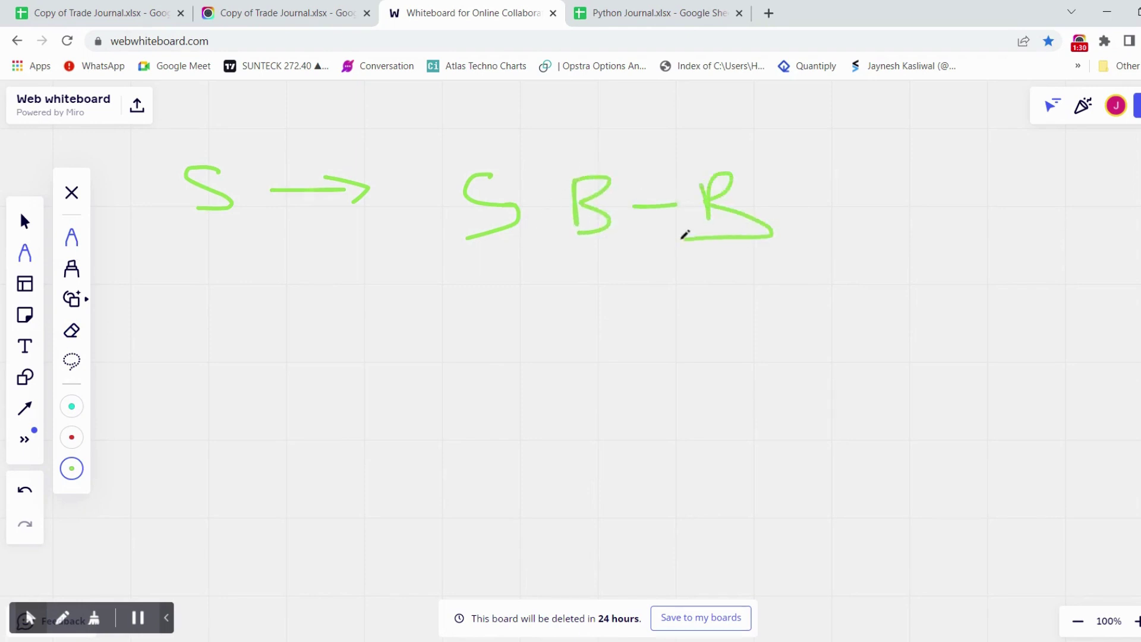
Handwrite "S B – P" below the first row, add a curved stroke over the R, and draw a check mark beside each row
left_click_drag(508, 318, 491, 373)
left_click_drag(561, 313, 555, 365)
mouse_move(553, 309)
left_mouse_down()
mouse_move(588, 326)
mouse_move(556, 378)
left_mouse_up()
mouse_move(605, 346)
left_mouse_down()
mouse_move(642, 341)
mouse_move(639, 351)
left_mouse_up()
mouse_move(708, 301)
left_mouse_down()
mouse_move(709, 343)
mouse_move(710, 284)
left_mouse_up()
left_click_drag(783, 174, 752, 225)
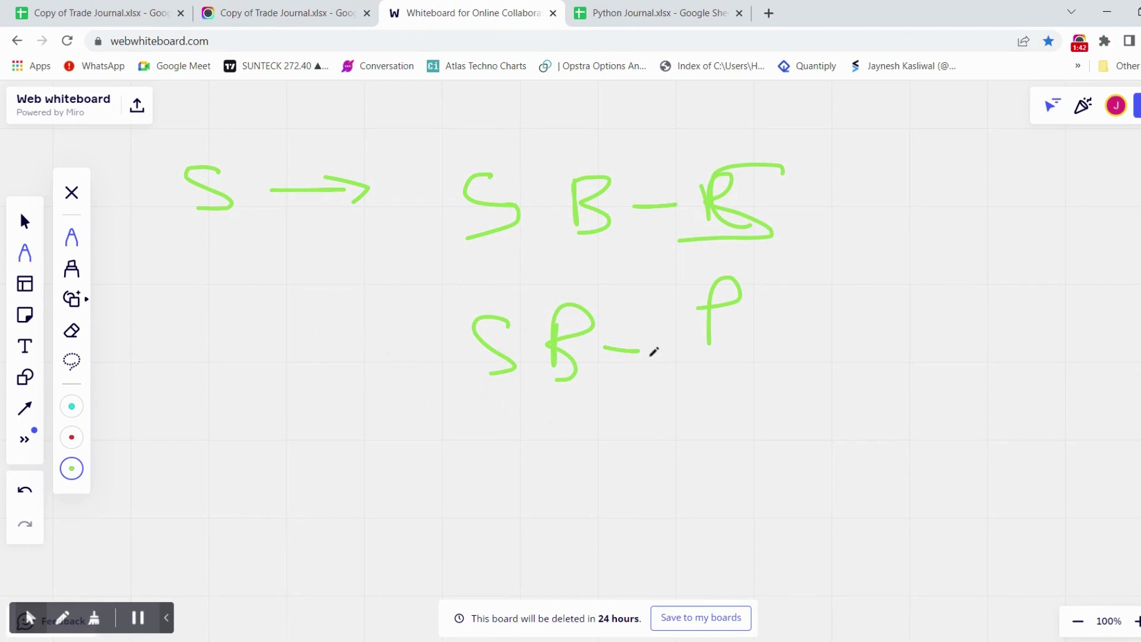
mouse_move(796, 207)
left_mouse_down()
mouse_move(814, 219)
mouse_move(924, 175)
left_mouse_up()
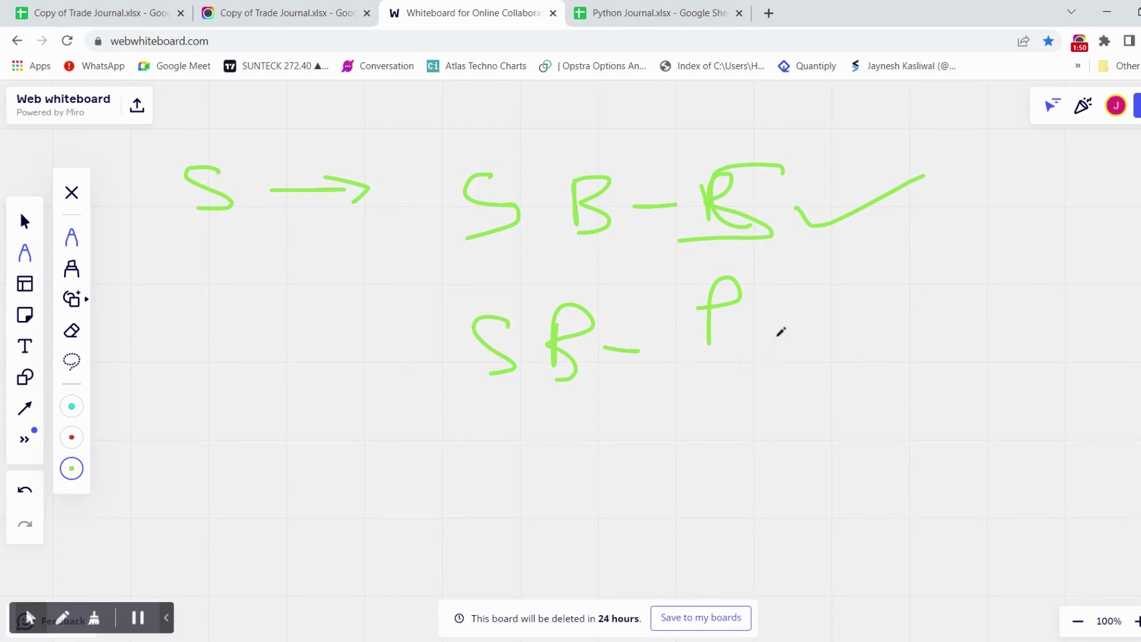
mouse_move(774, 337)
left_mouse_down()
mouse_move(781, 359)
mouse_move(910, 310)
left_mouse_up()
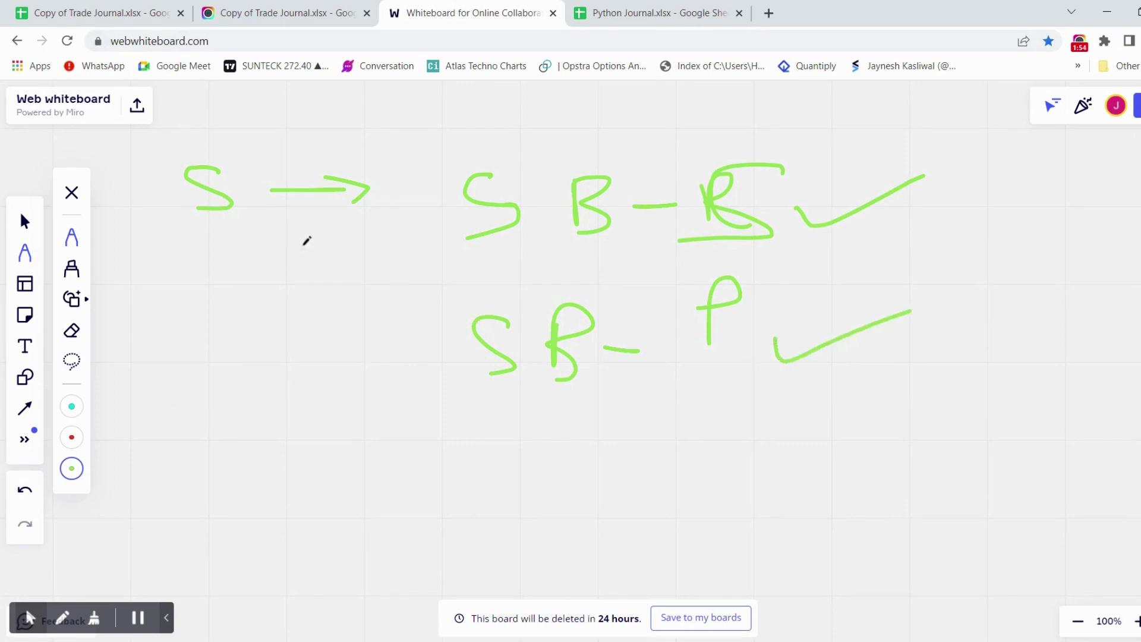
Switch to the Python Journal spreadsheet and set the number of trades for Sunday 09/01/2021 to 12
left_click(684, 13)
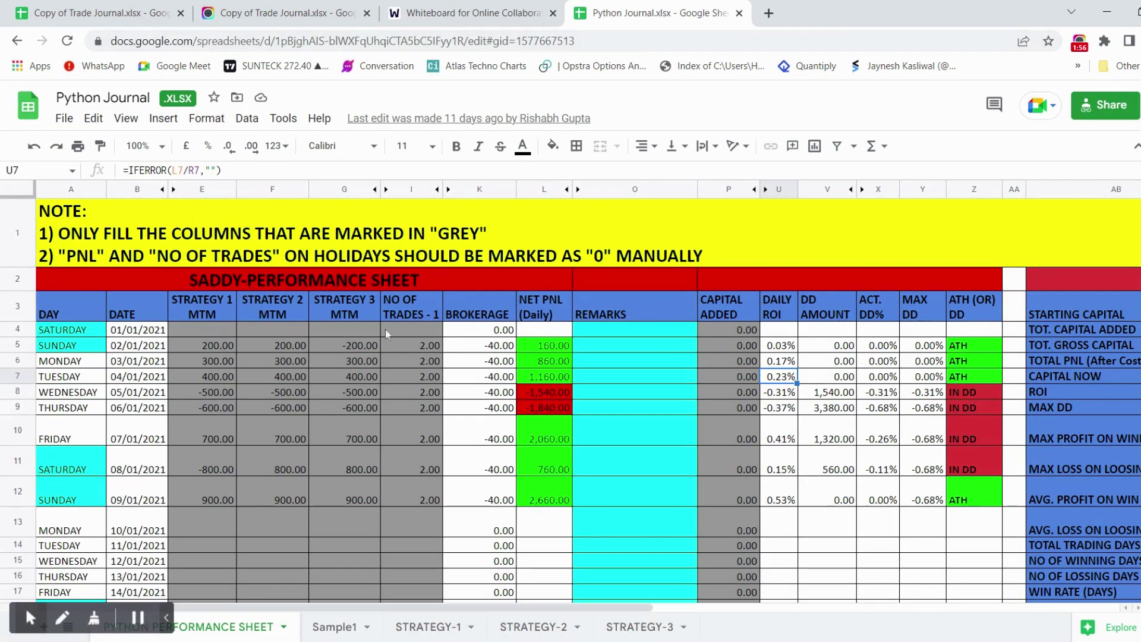
double_click(429, 503)
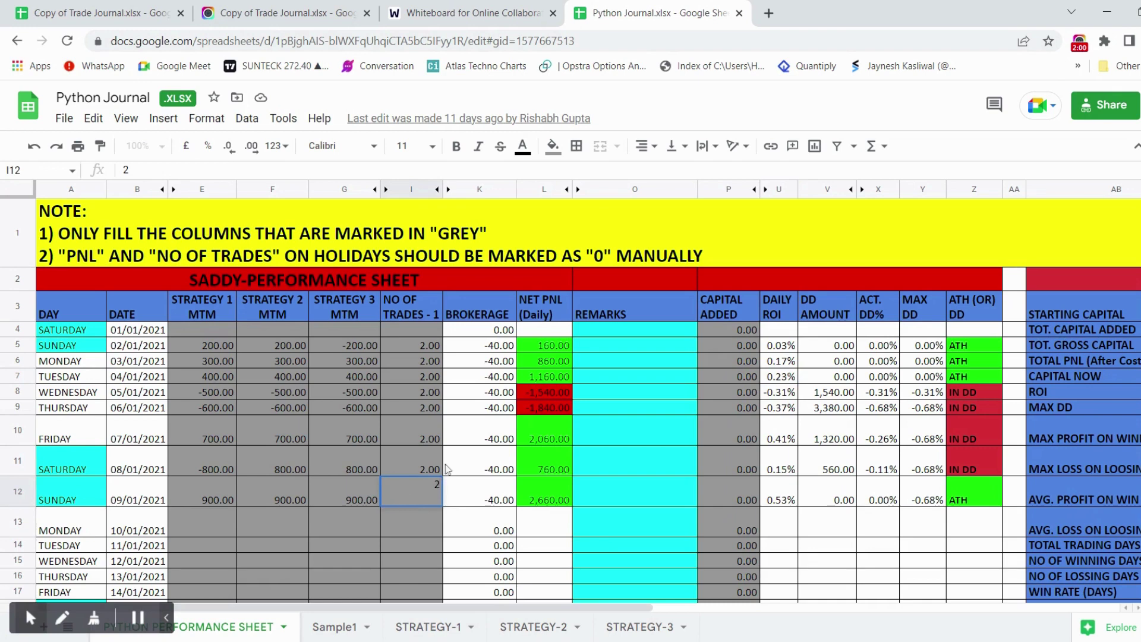
key("BackSpace")
type("12")
key("Return")
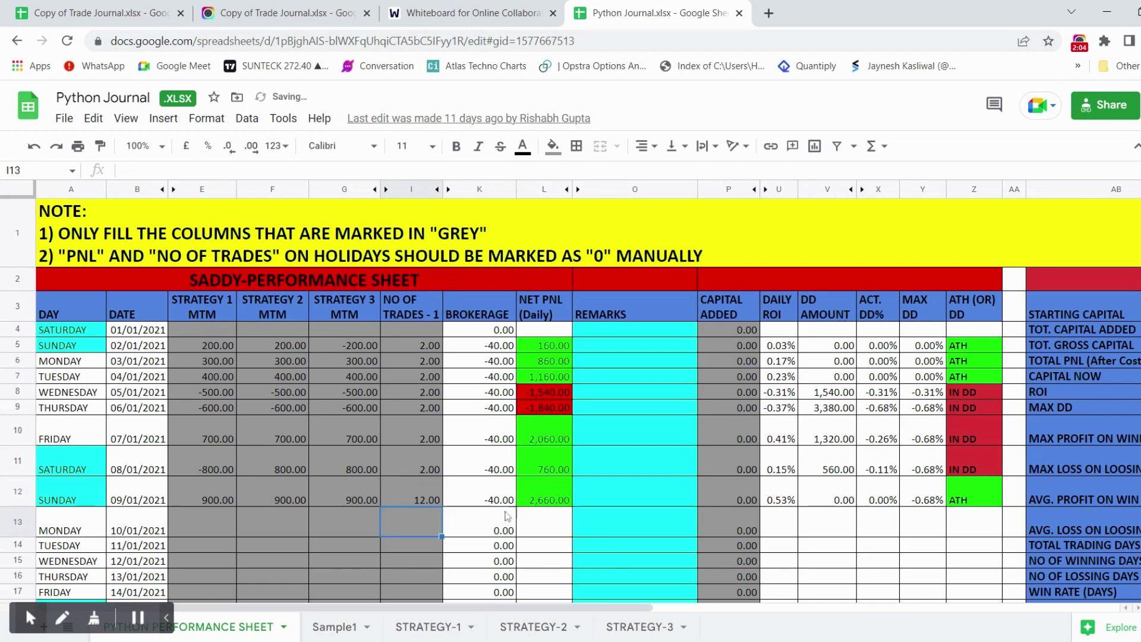
key("Up")
key("Right")
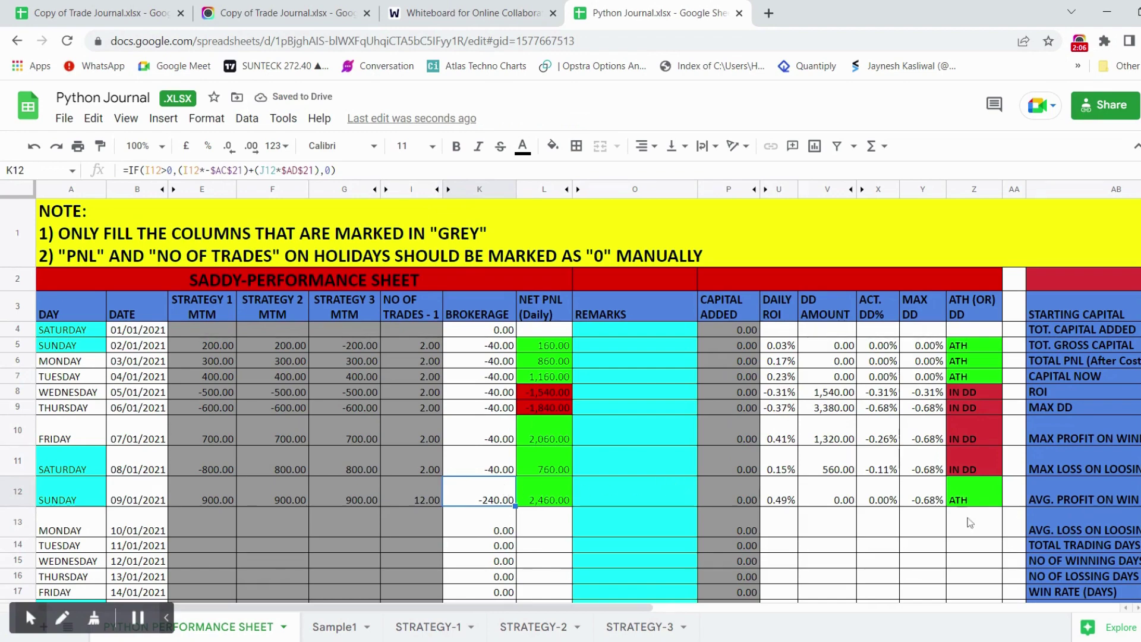
Set the brokerage per order including taxes and STT to 25 in the performance statistics
scroll(707, 484, "right", 10)
scroll(878, 507, "down", 3)
scroll(878, 506, "left", 4)
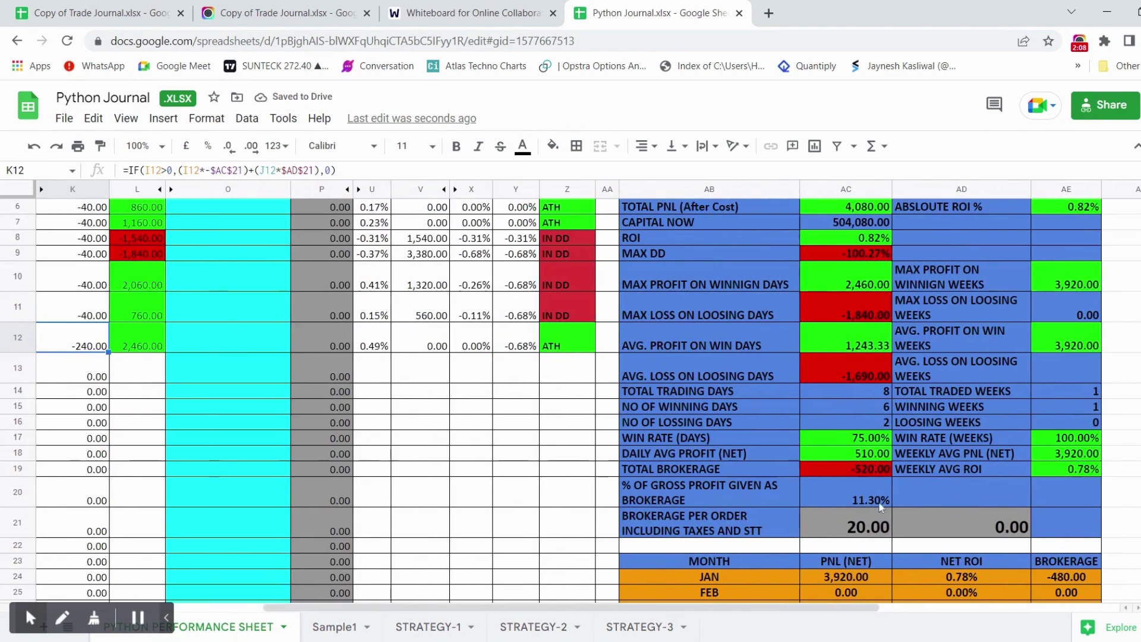
left_click(902, 536)
key("Left")
type("20")
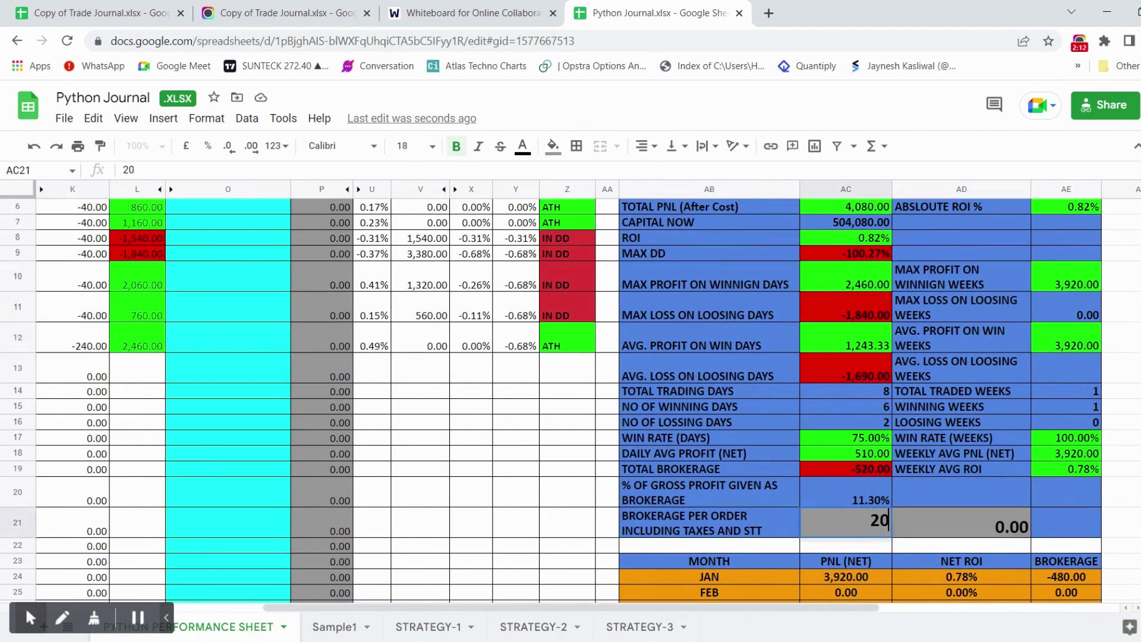
key("BackSpace")
type("3")
key("BackSpace")
type("5")
key("Return")
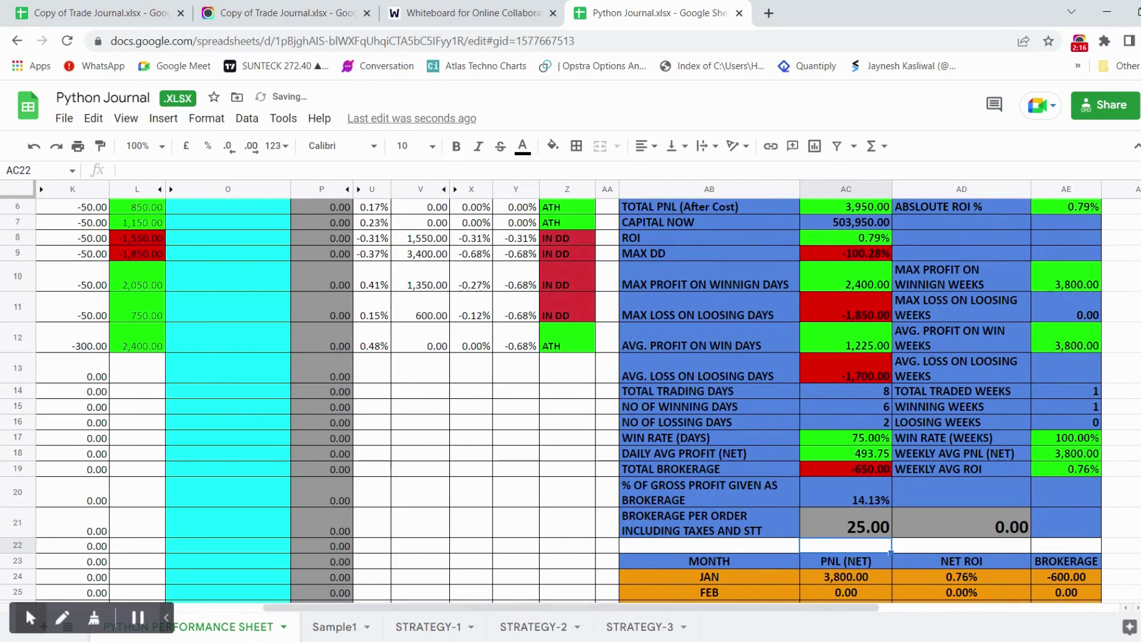
Fill the number of trades value of 12 upward from 09/01/2021 through 03/01/2021
scroll(430, 437, "left", 5)
scroll(428, 434, "up", 2)
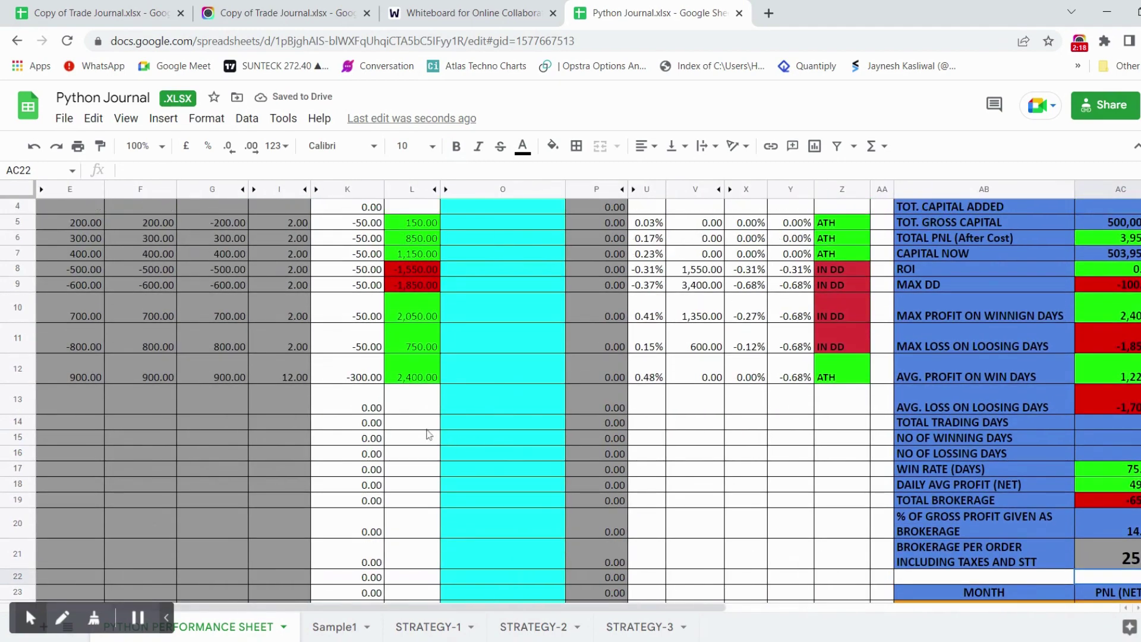
scroll(428, 434, "up", 1)
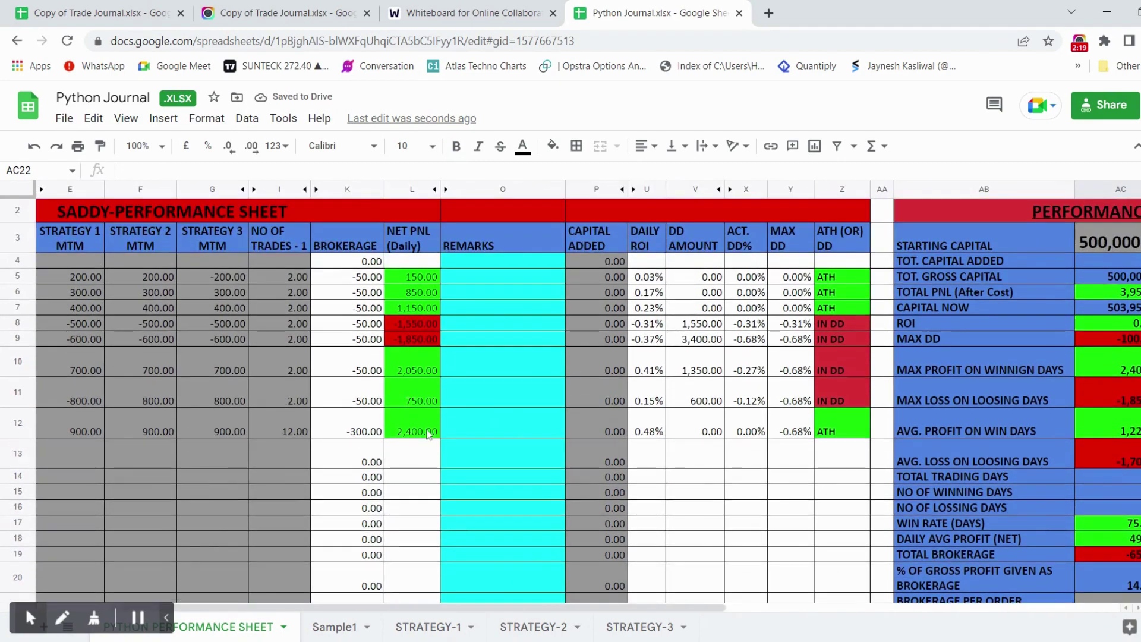
left_click(300, 431)
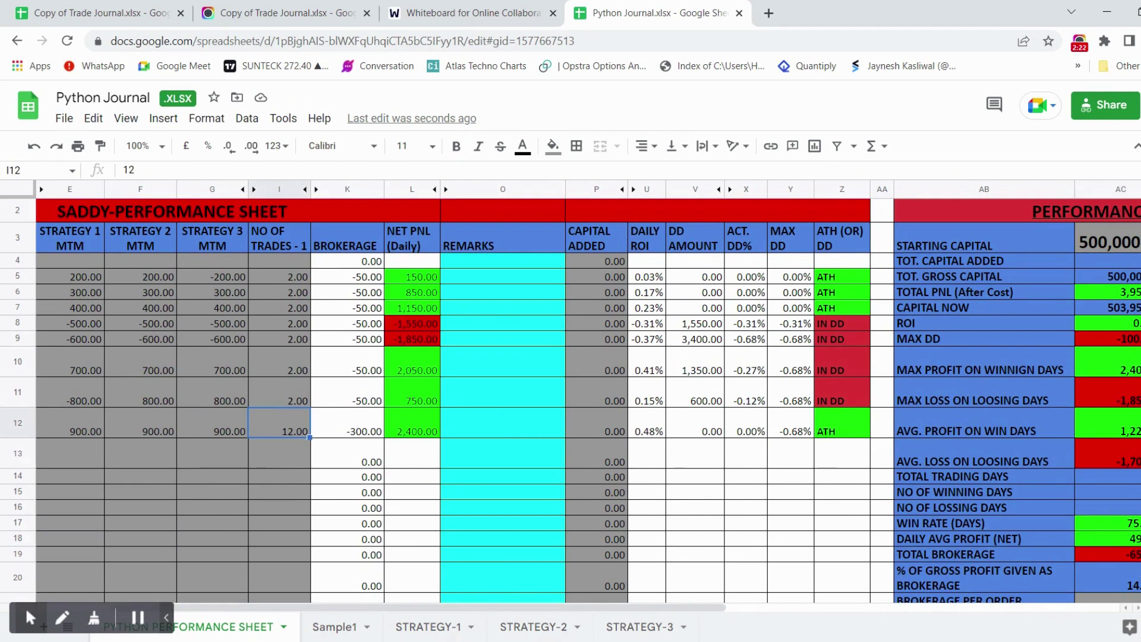
left_click_drag(310, 436, 305, 279)
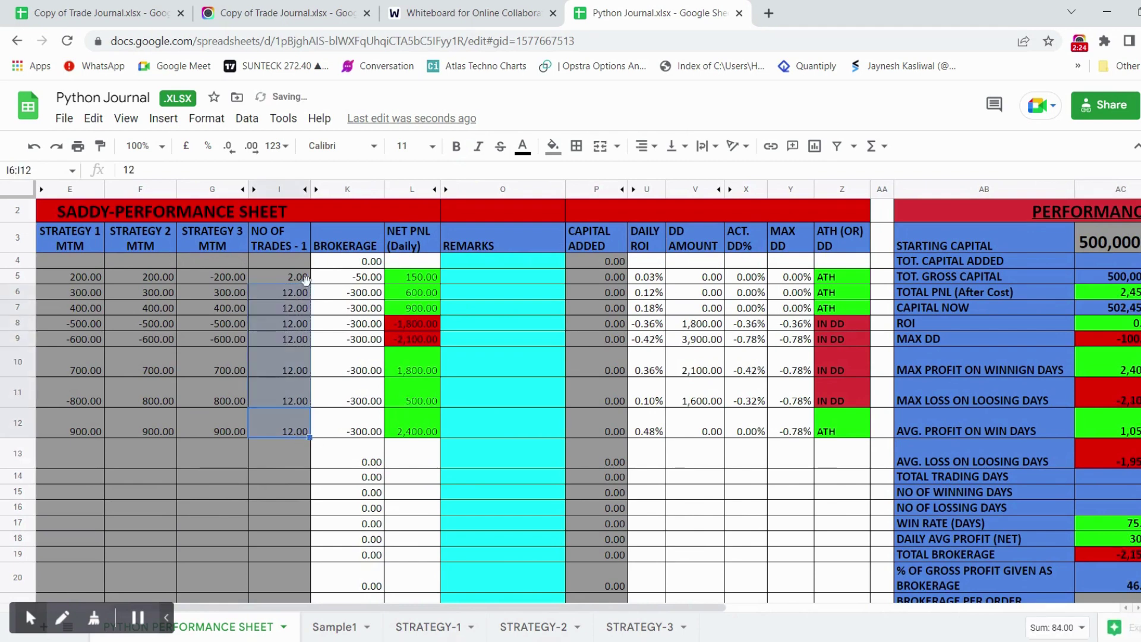
left_click(419, 375)
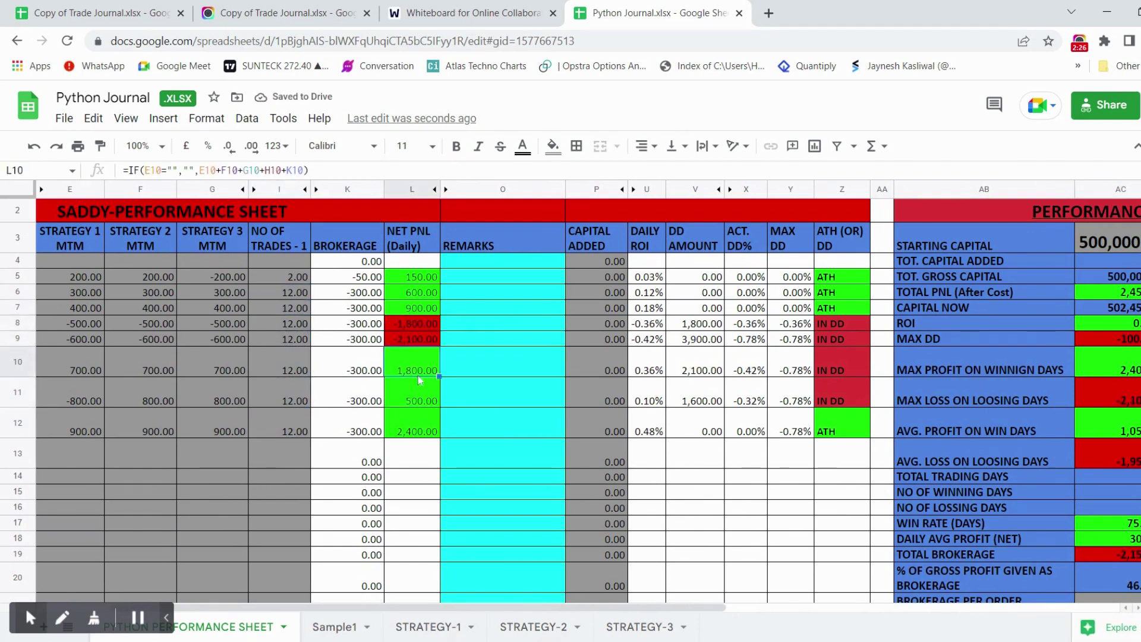
Set the MTM of Strategies 1, 2 and 3 to 0 for Saturday 08/01/2021 and Sunday 09/01/2021
scroll(385, 417, "left", 3)
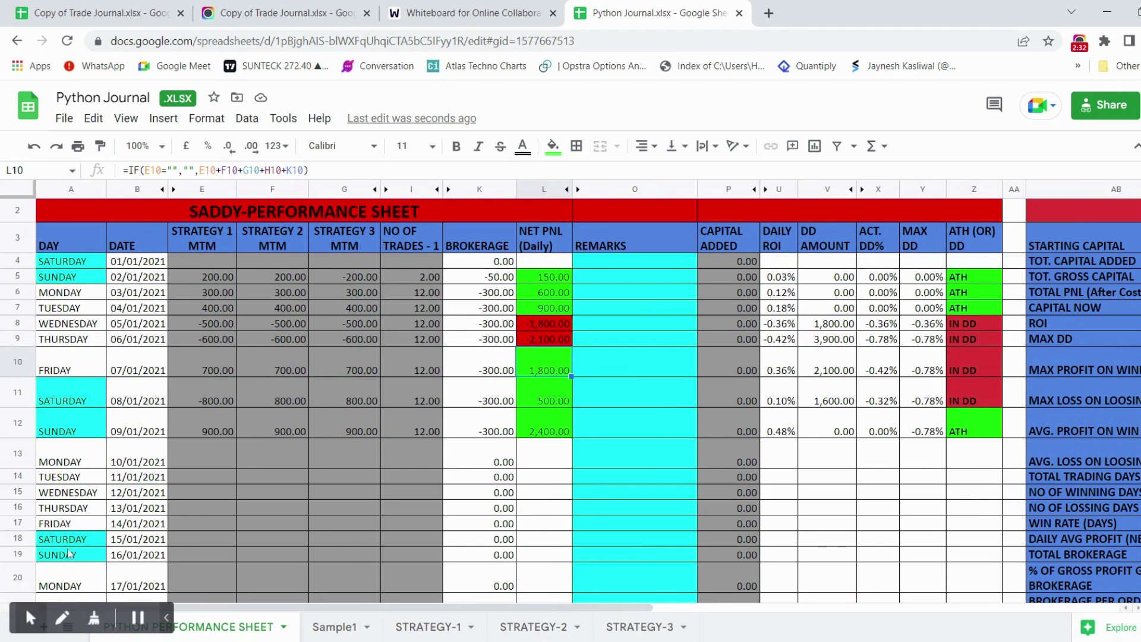
left_click(222, 397)
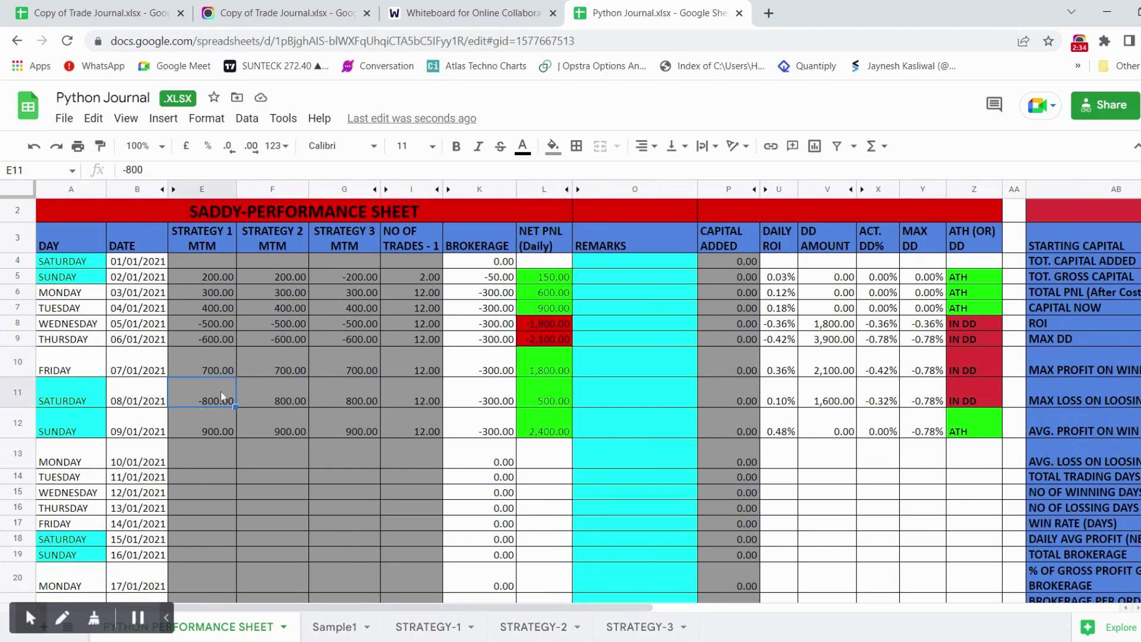
key("Delete")
key("Down")
key("Delete")
key("Right")
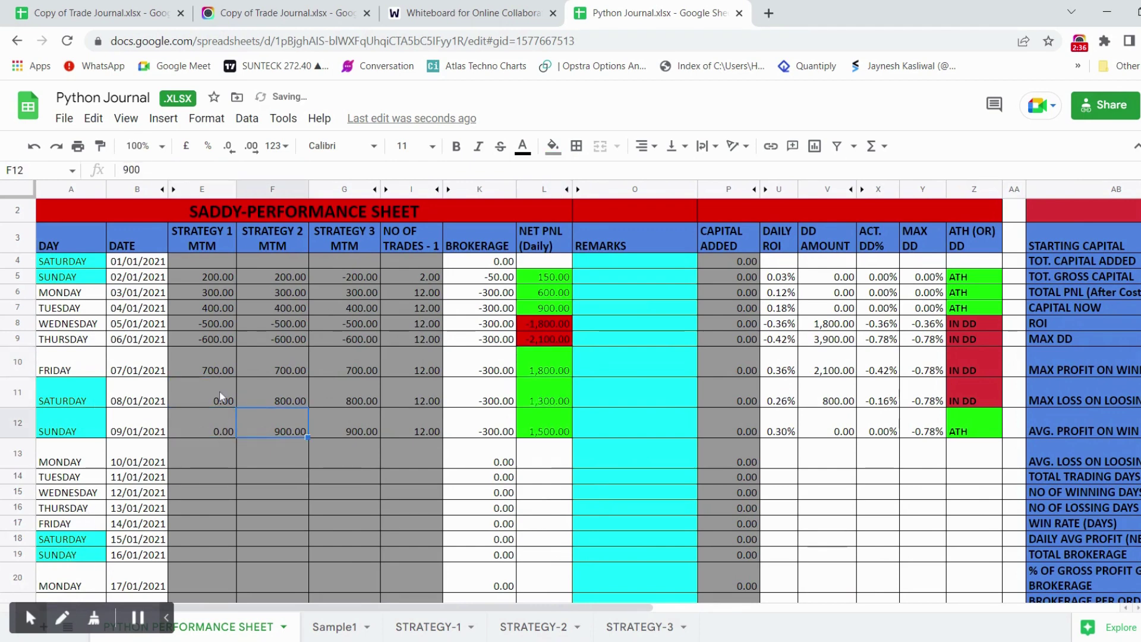
key("Delete")
key("Right")
key("Delete")
key("Right")
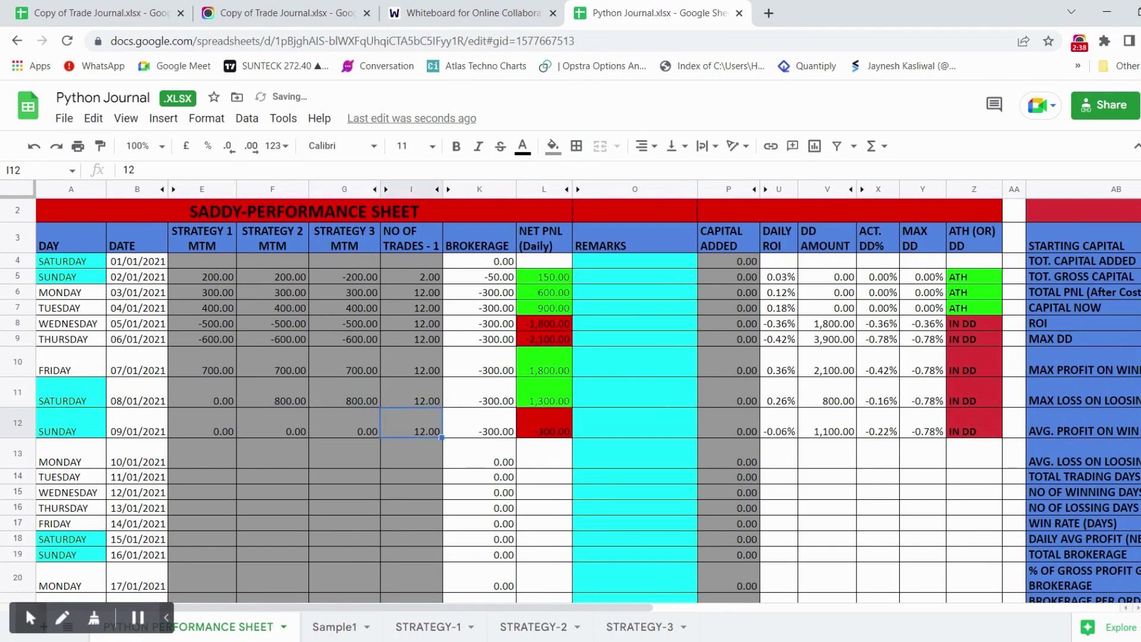
key("Left")
key("Up")
key("Delete")
key("Left")
key("Delete")
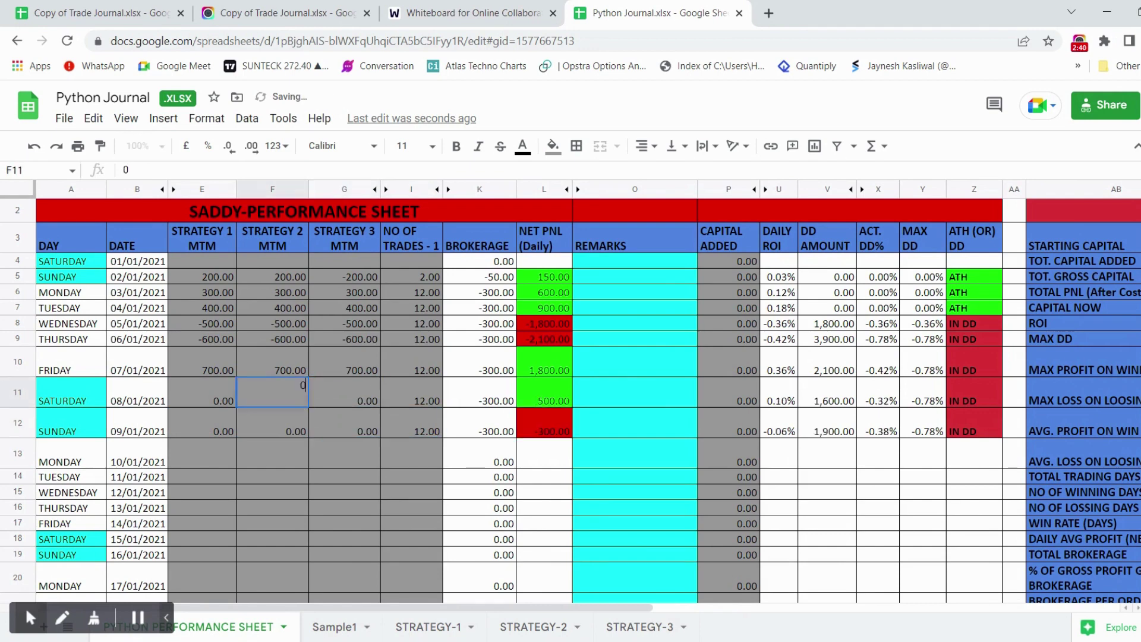
key("Left")
Set the number of trades to 0 for Saturday 08/01/2021 and Sunday 09/01/2021
left_click(427, 398)
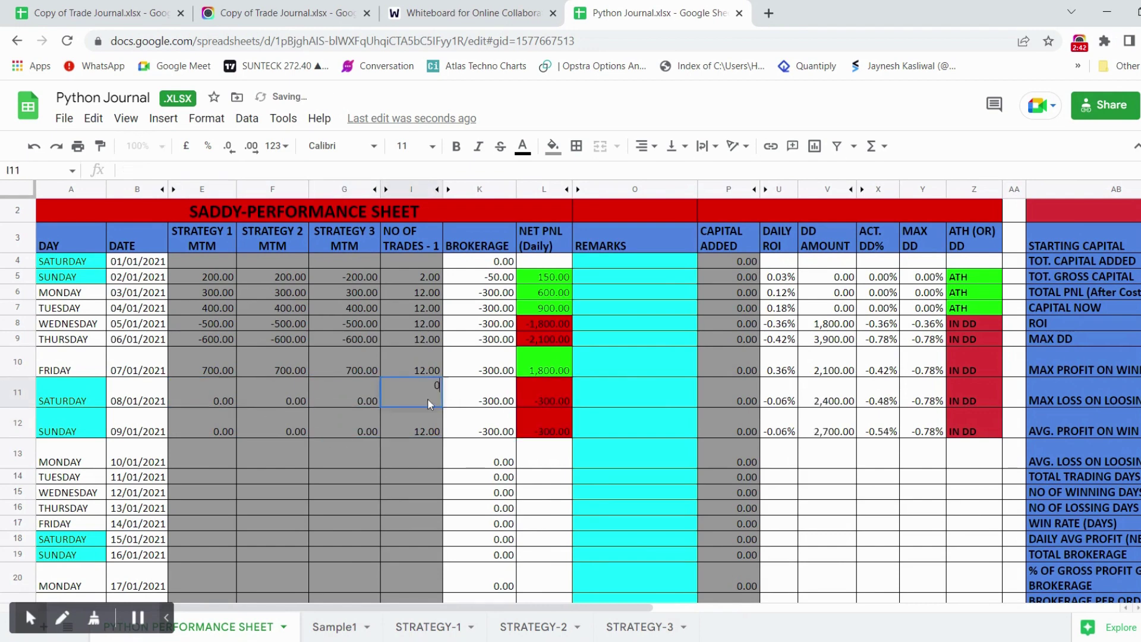
key("Delete")
left_click(436, 430)
key("Delete")
left_click(406, 478)
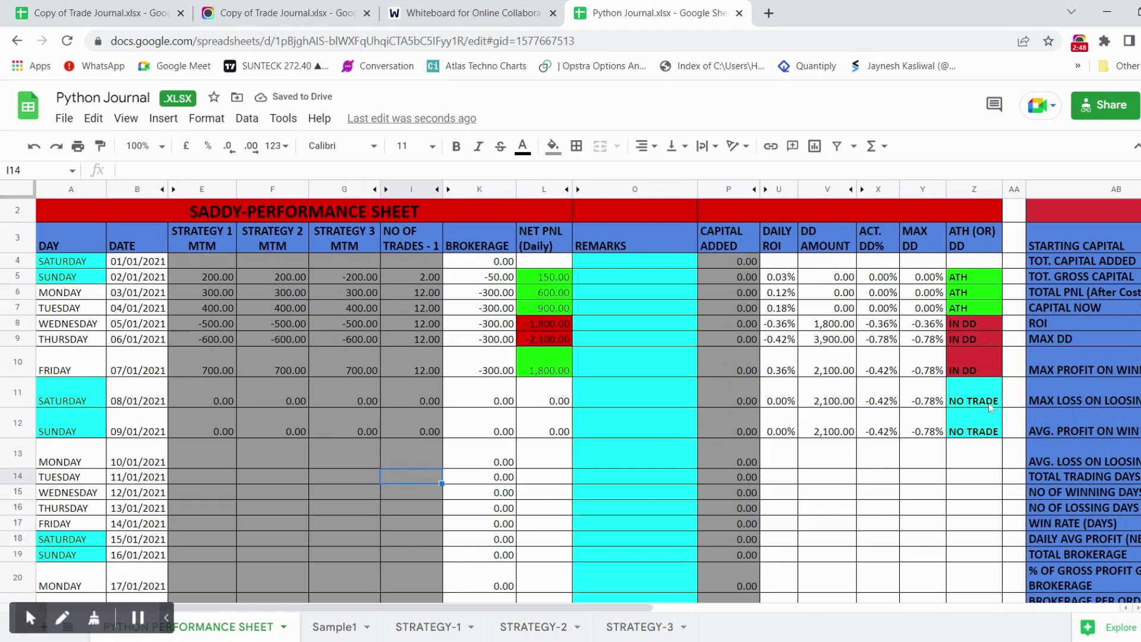
Enter the Monday 10/01/2021 MTM as 4000 for Strategy 1, 1000 for Strategy 2 and -2000 for Strategy 3
left_click(194, 473)
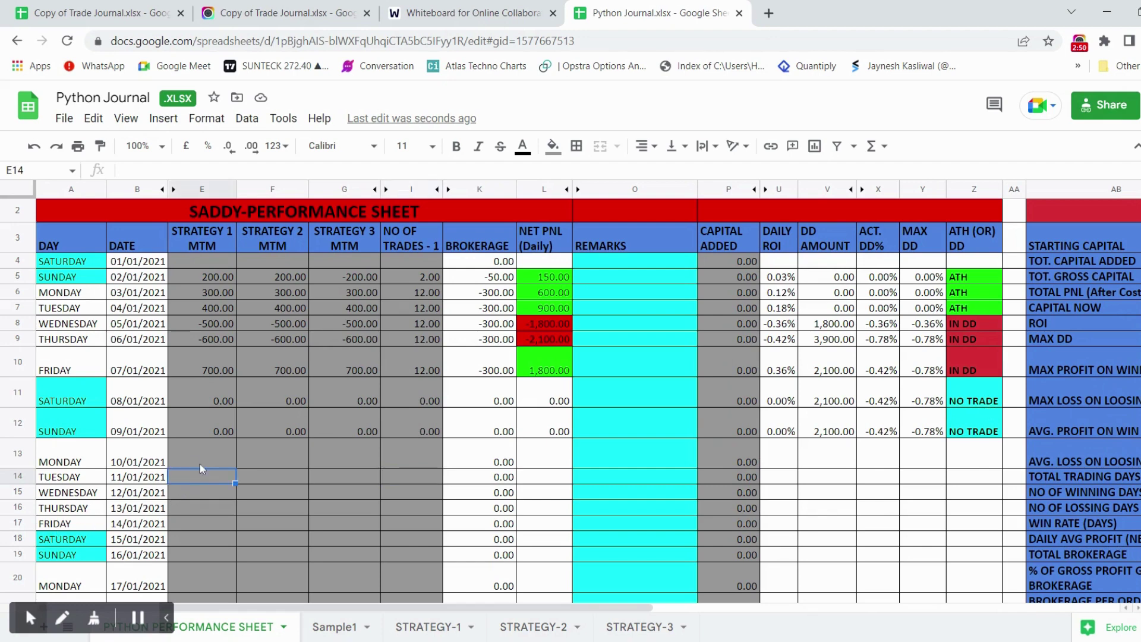
left_click(202, 462)
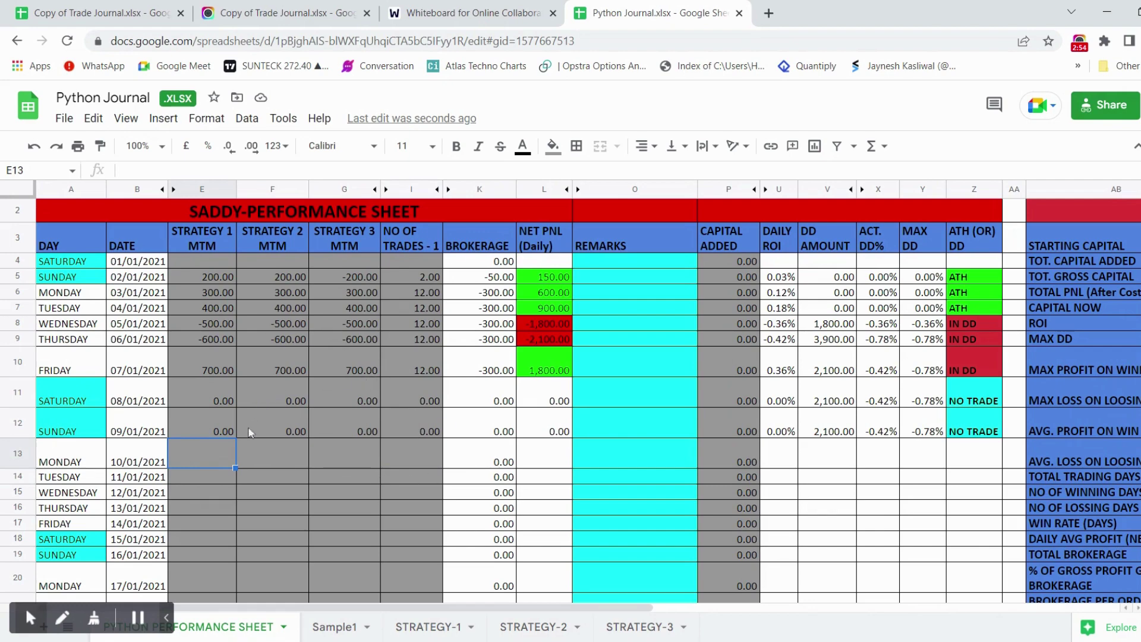
scroll(250, 432, "up", 2)
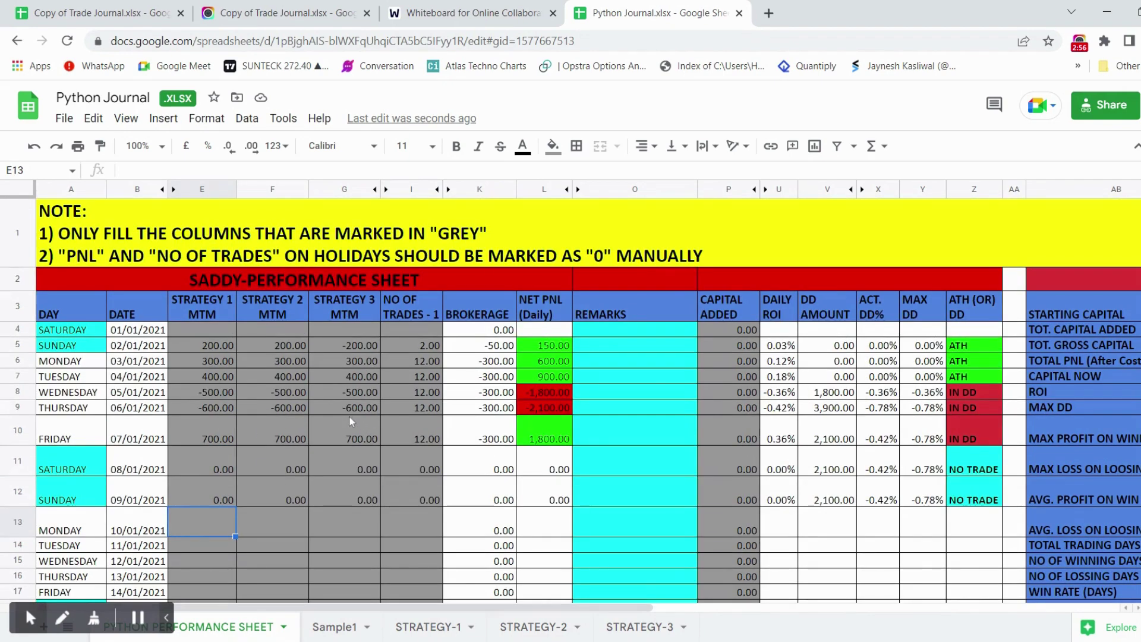
scroll(561, 454, "down", 1)
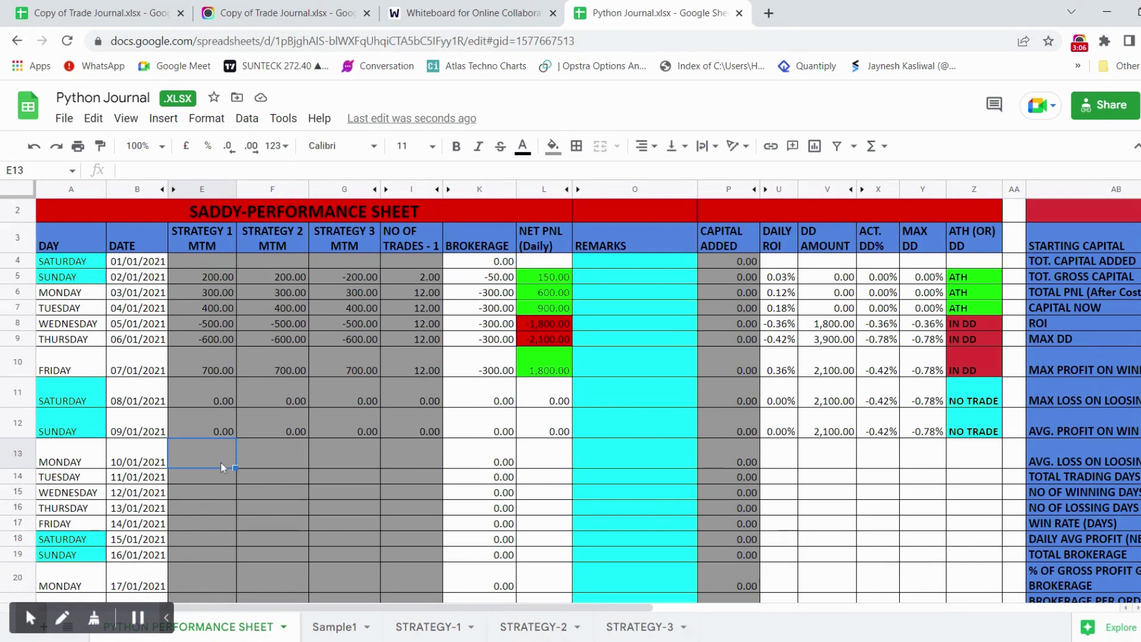
type("4000")
key("Tab")
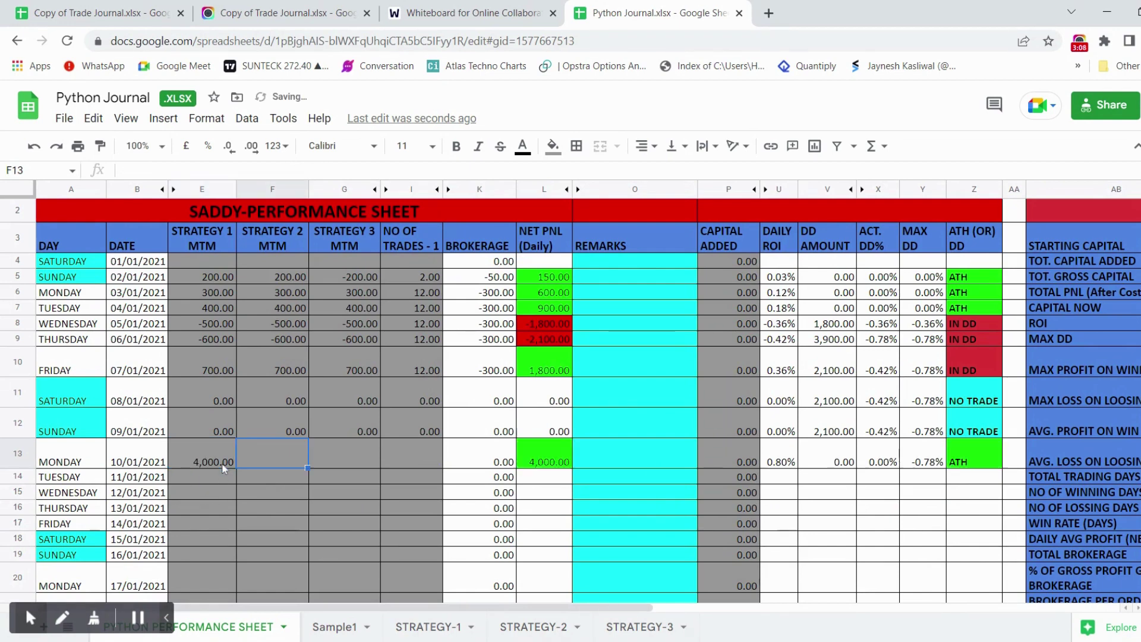
type("1000")
key("Tab")
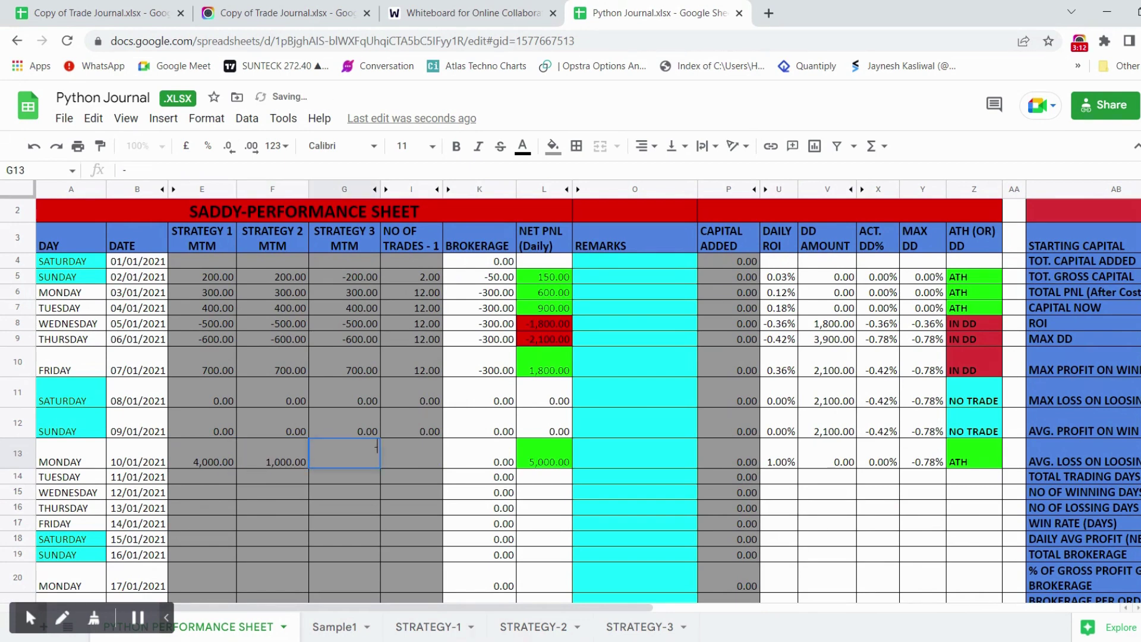
type("-2000")
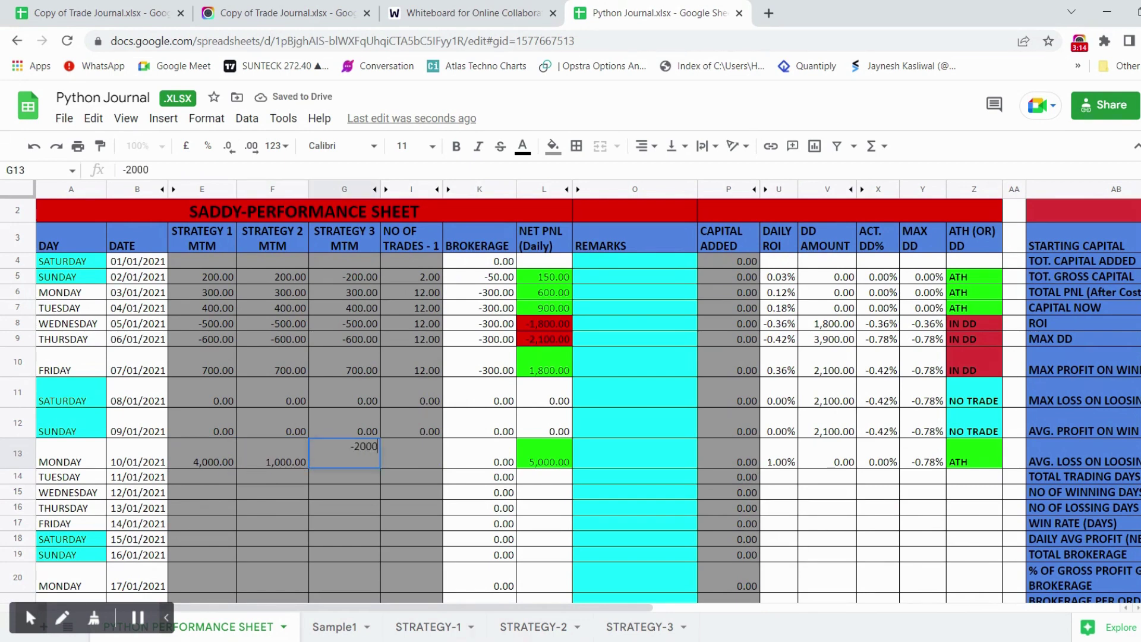
key("Return")
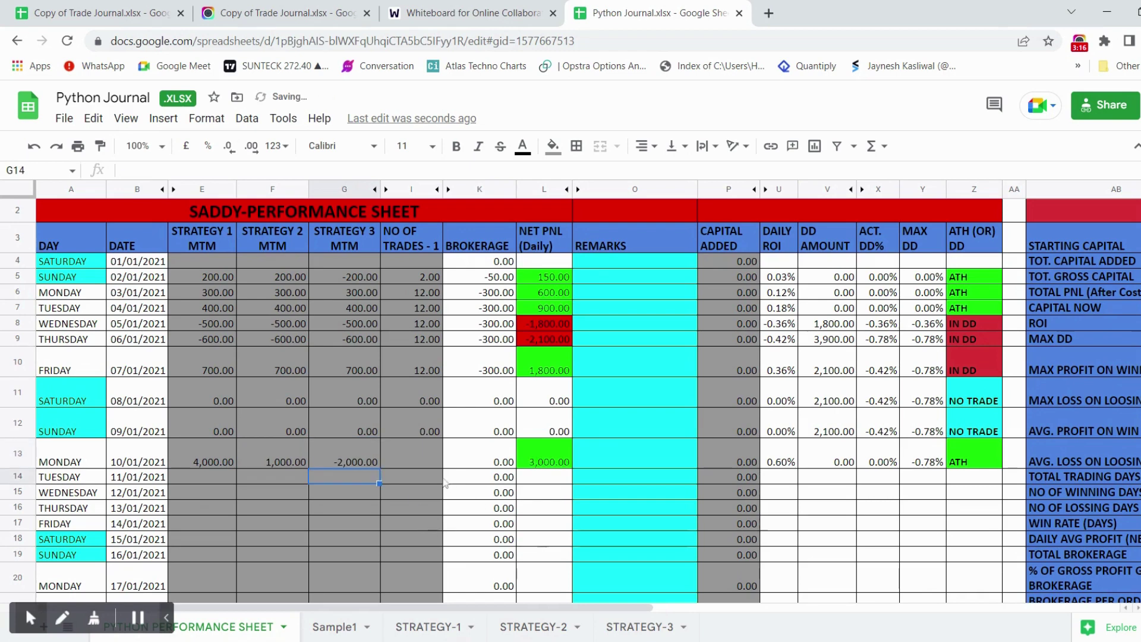
Set the number of trades for Monday 10/01/2021 to 12
left_click(419, 462)
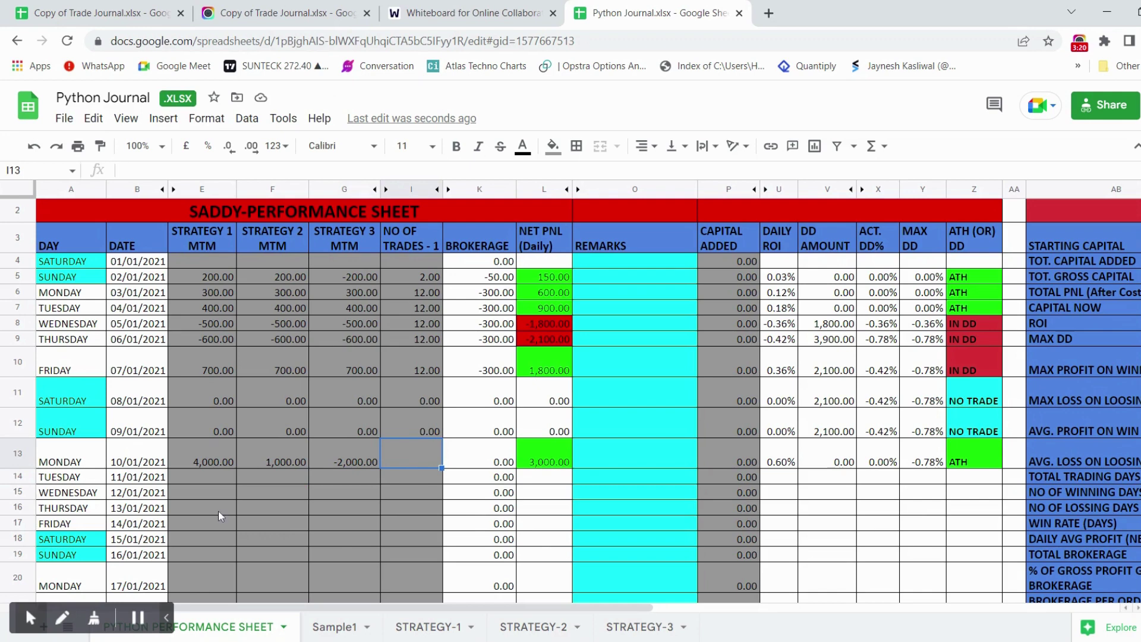
type("12")
left_click(359, 509)
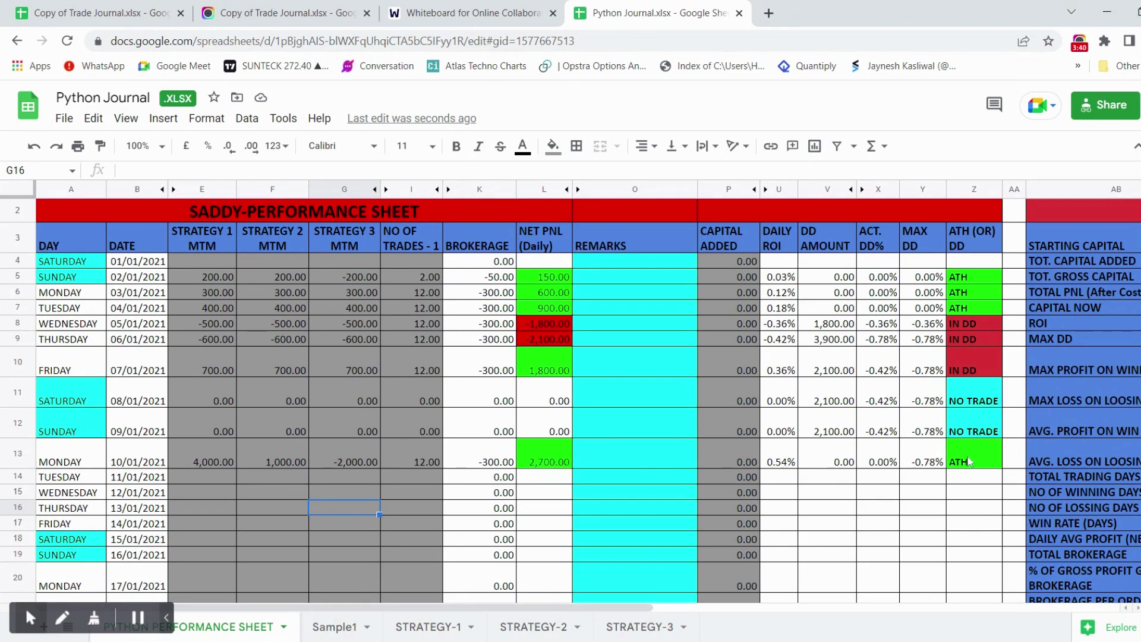
Record 200,000 of capital added on Tuesday 11/01/2021
left_click(223, 478)
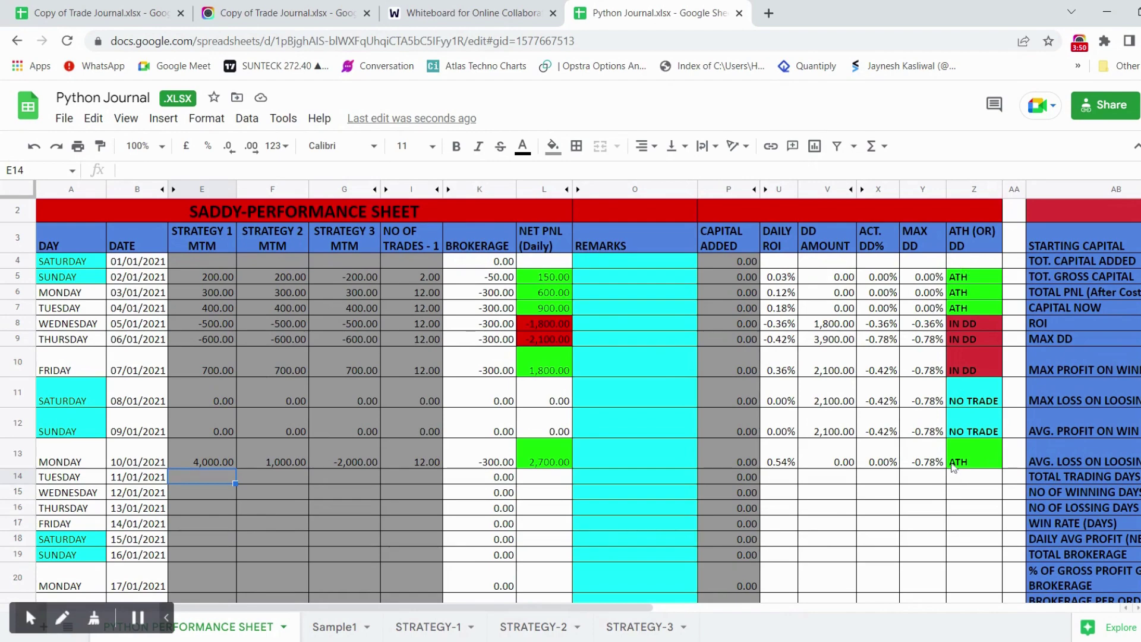
scroll(950, 463, "right", 10)
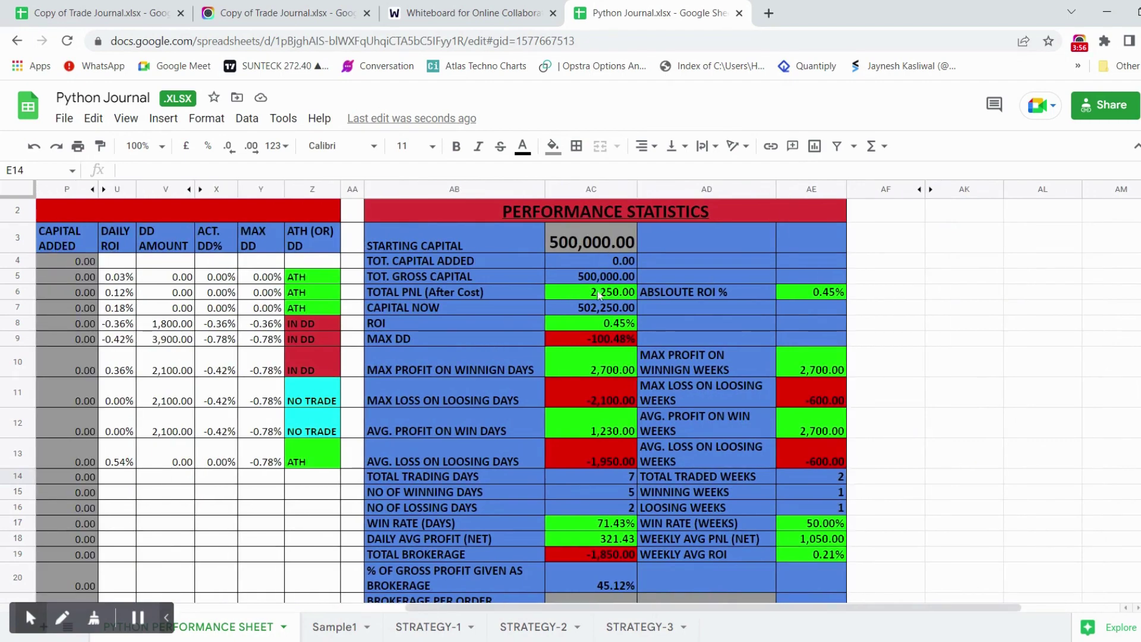
scroll(600, 297, "left", 10)
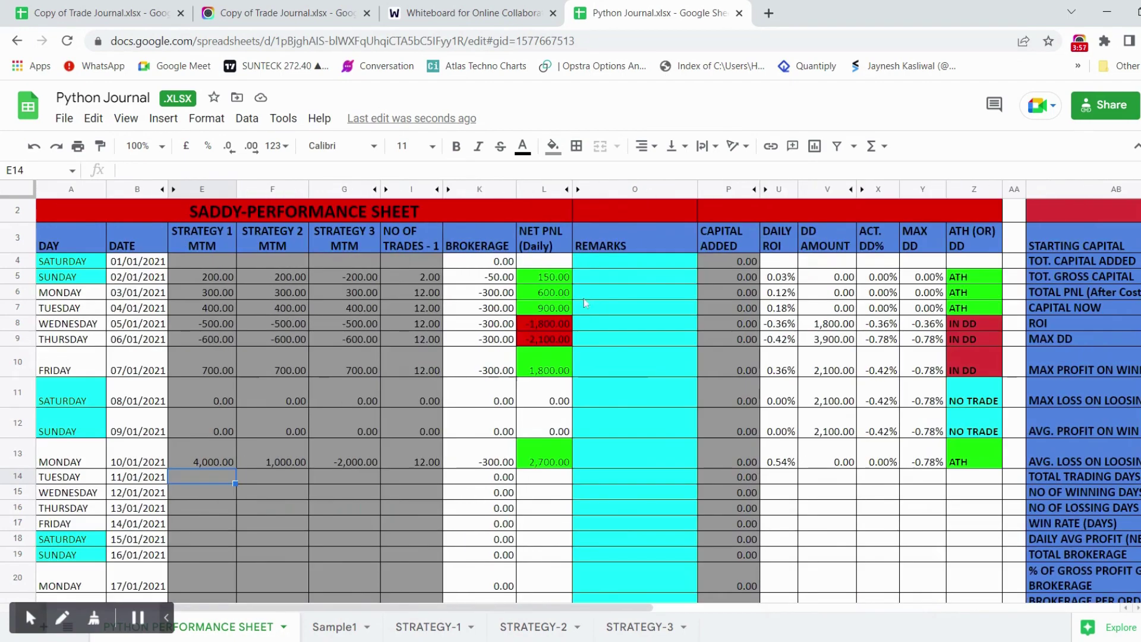
left_click(483, 480)
double_click(716, 480)
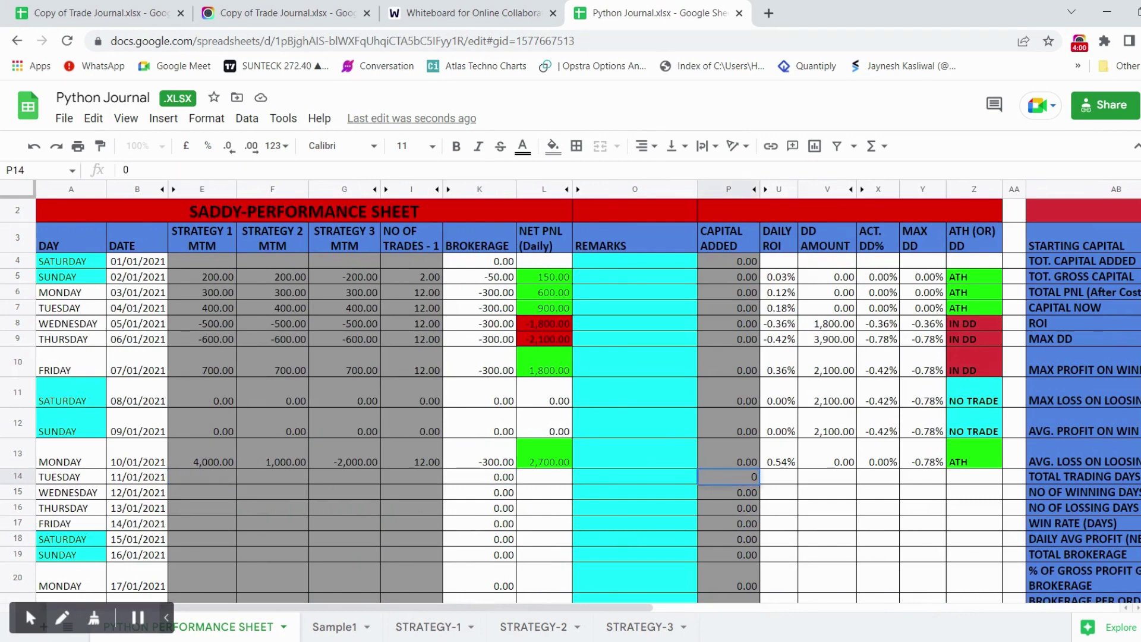
type("200,")
type("00000")
key("Return")
Review the performance statistics, from total capital added to the weekly figures and the monthly results table
scroll(851, 486, "right", 3)
scroll(852, 486, "right", 3)
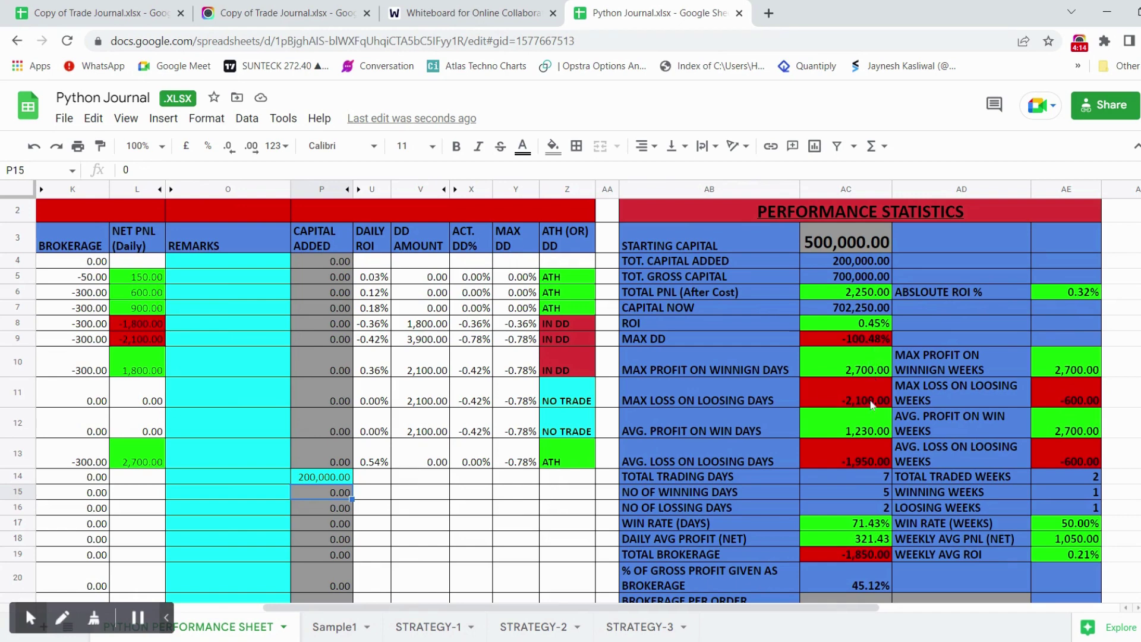
scroll(872, 404, "down", 1)
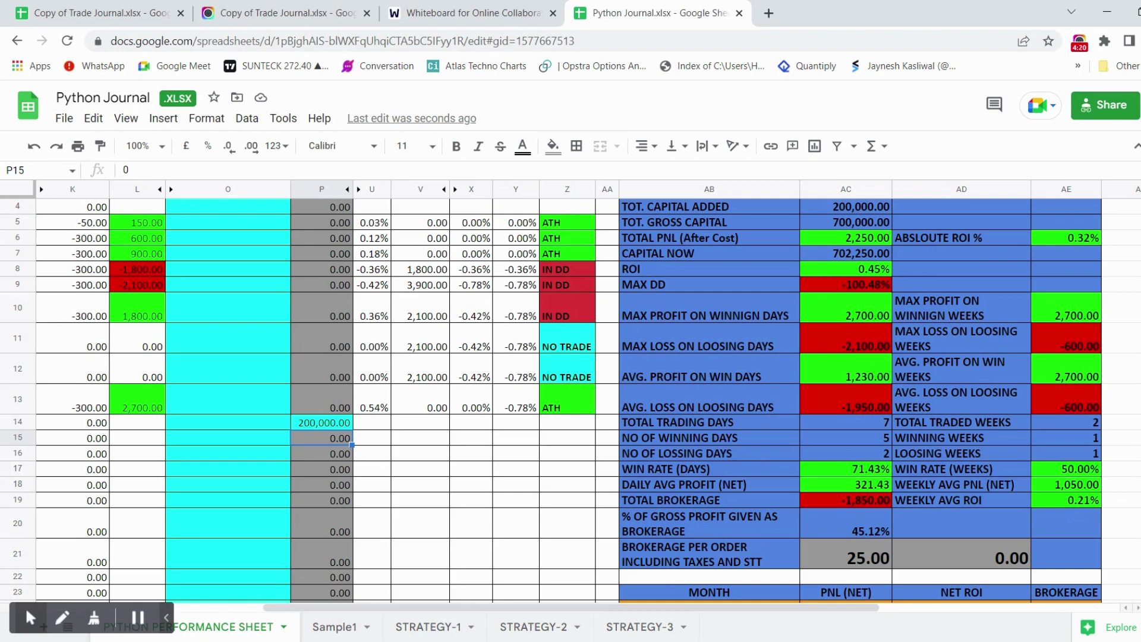
scroll(903, 412, "down", 3)
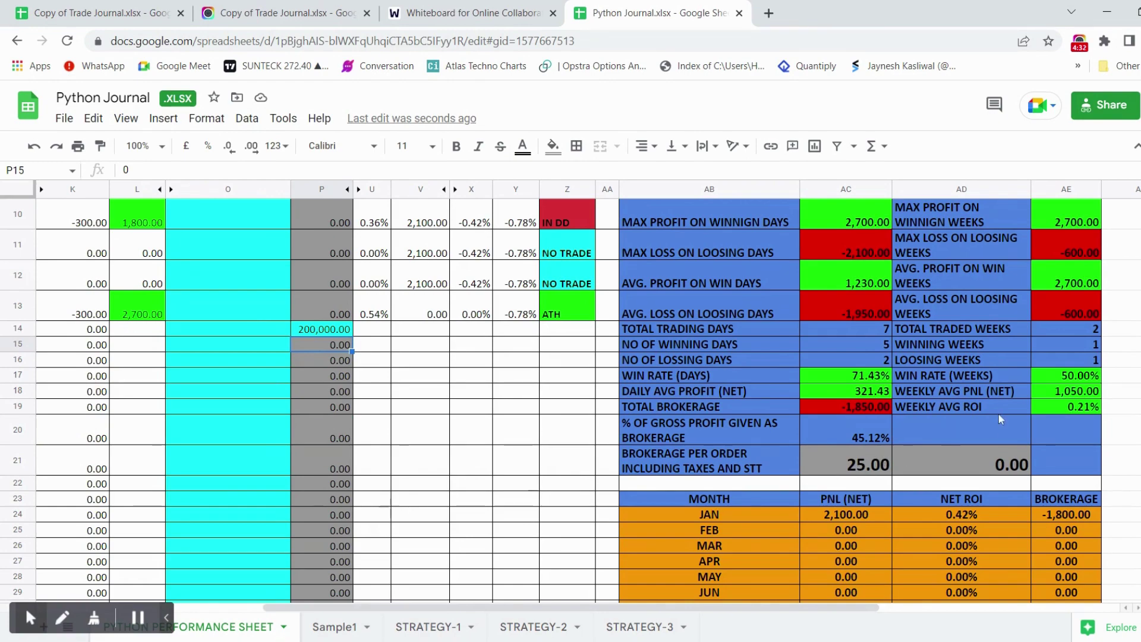
scroll(997, 416, "right", 2)
scroll(472, 571, "left", 5)
Examine the PNL charts of Strategy 1, Strategy 2 and Strategy 3, including the 10/01/2021 point for Strategy 2
left_click(432, 625)
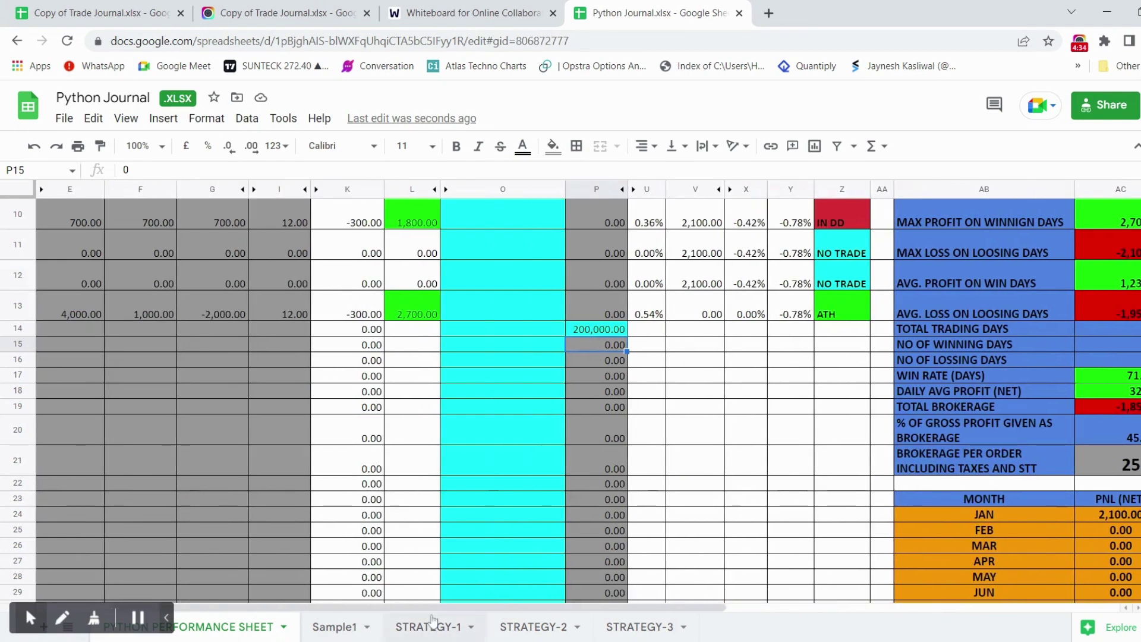
left_click(517, 627)
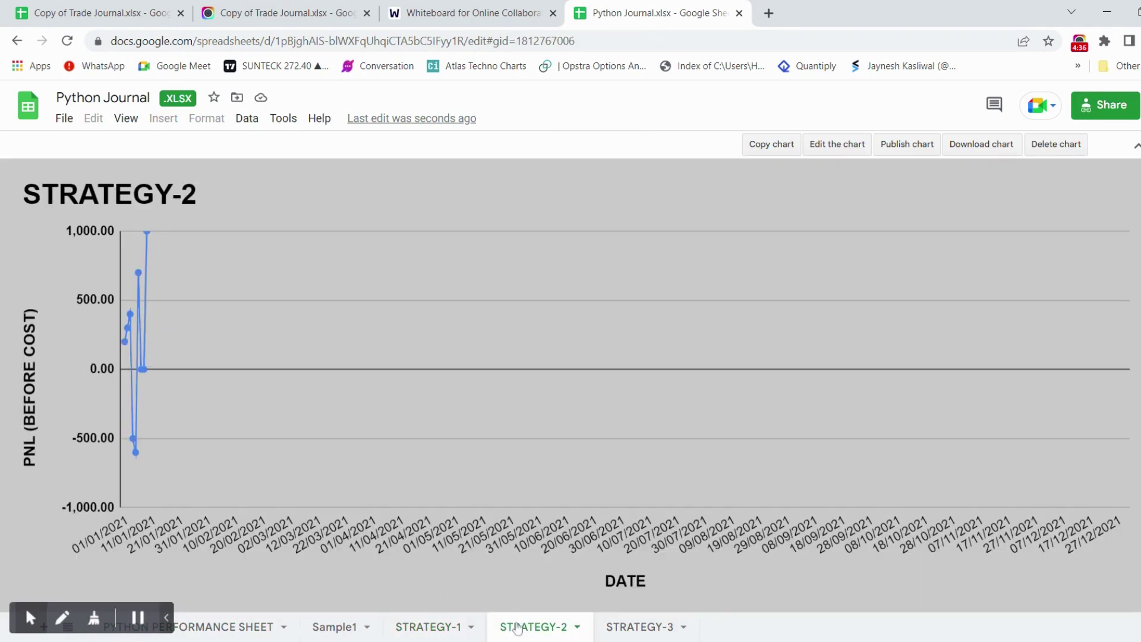
left_click(614, 624)
left_click(428, 626)
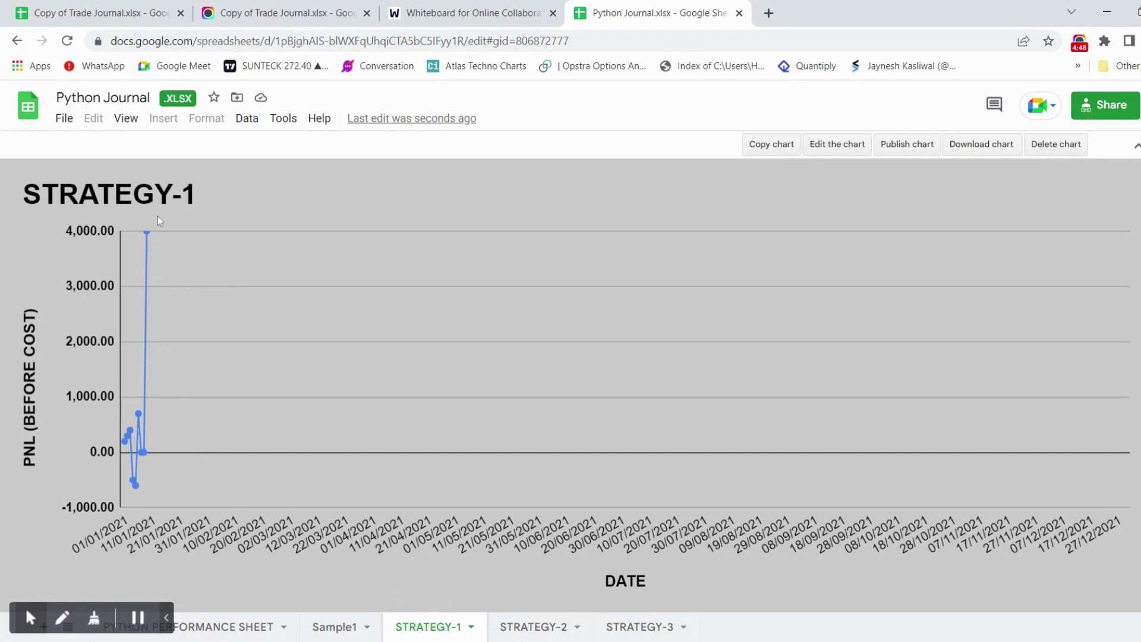
left_click(526, 628)
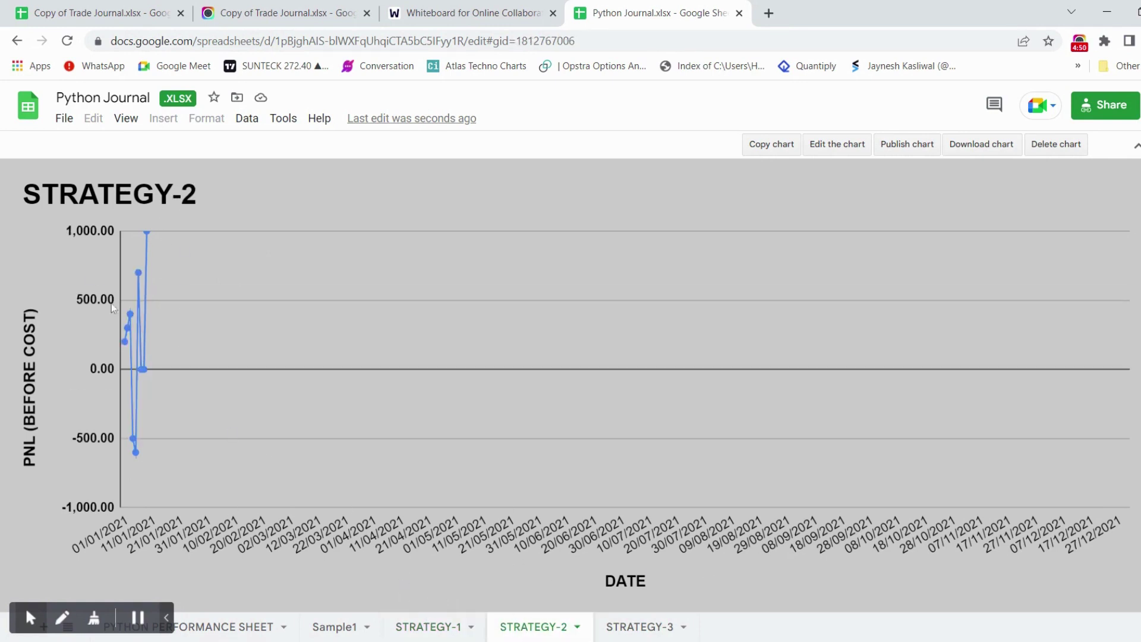
mouse_move(146, 236)
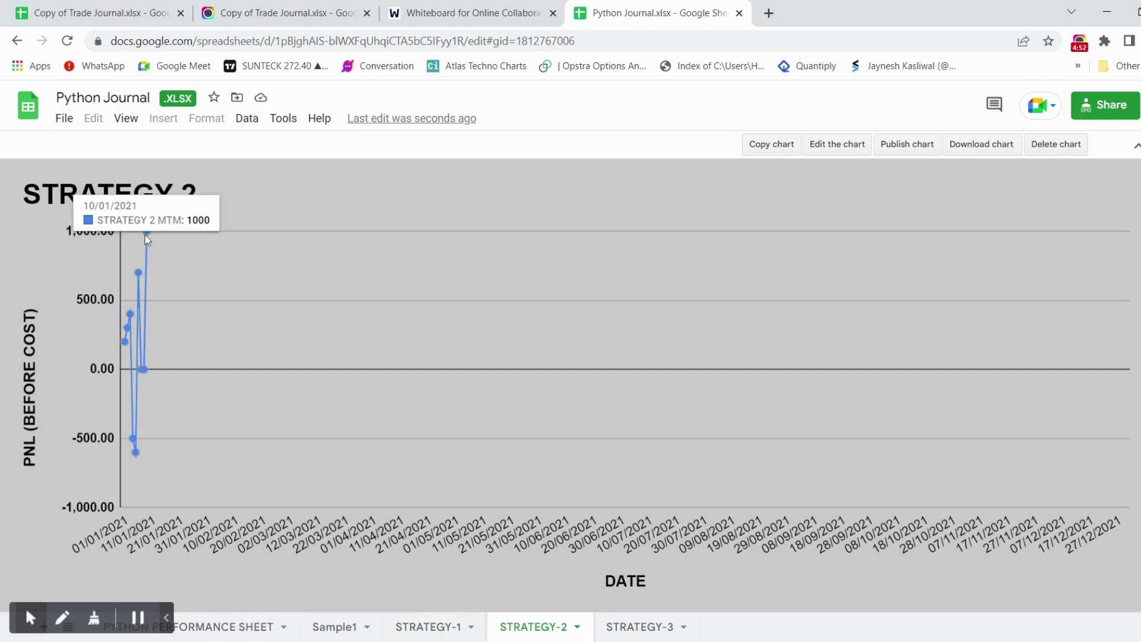
left_click(639, 629)
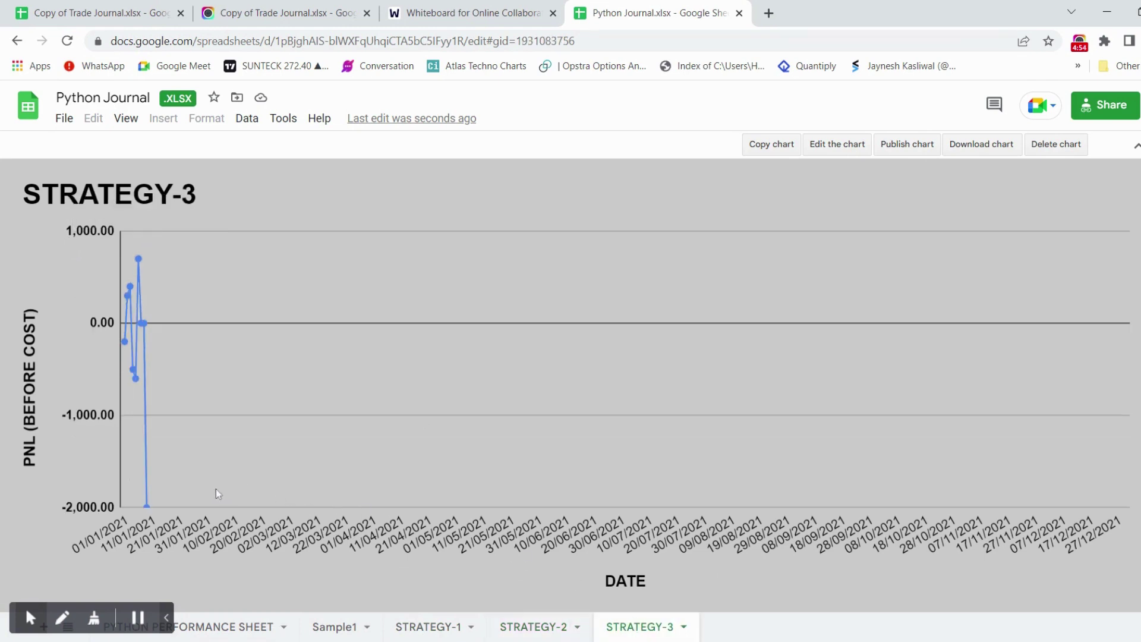
In the Python Performance Sheet, enter Tuesday 11/01/2021 results of -3,000 for Strategy 1 and 2,999 for Strategy 2
mouse_move(151, 507)
left_click(166, 617)
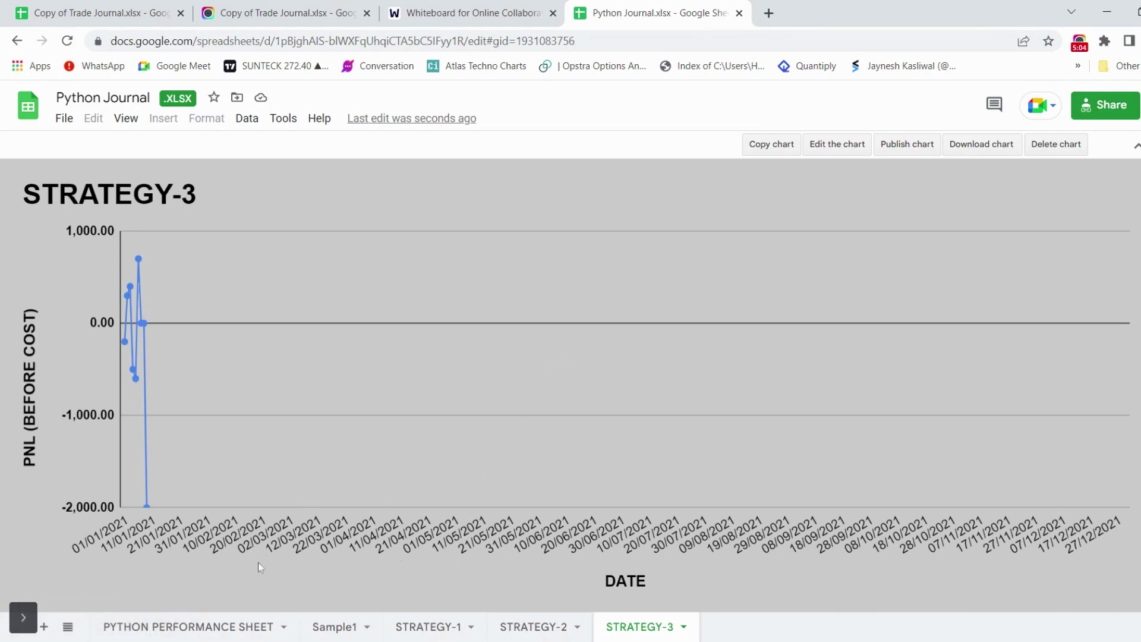
left_click(187, 625)
scroll(330, 487, "up", 3)
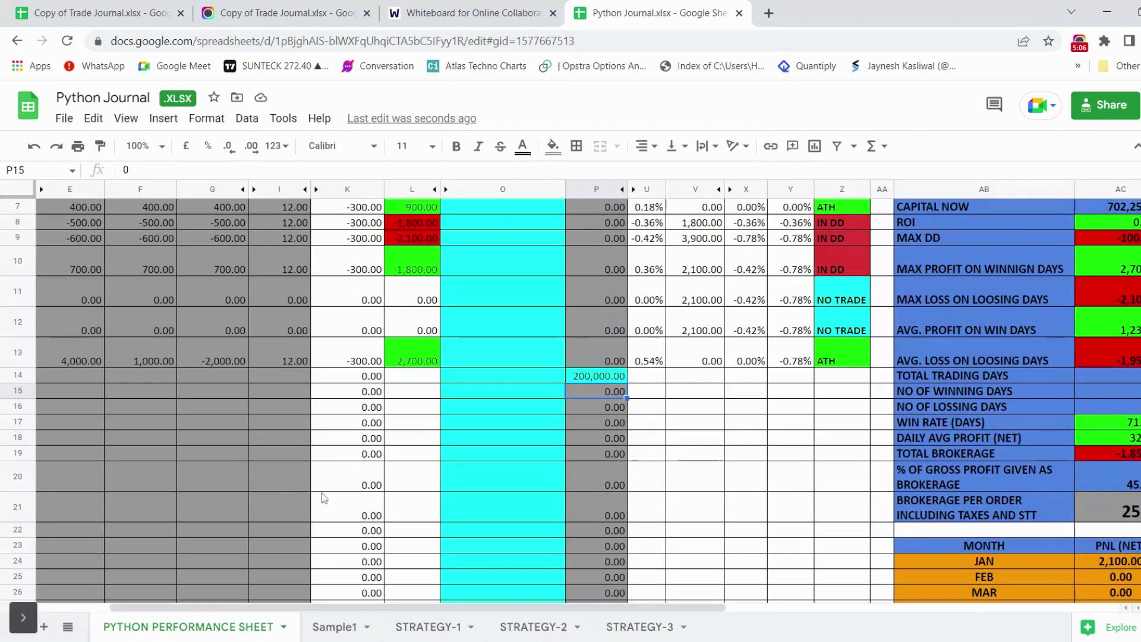
scroll(330, 487, "left", 3)
left_click(216, 372)
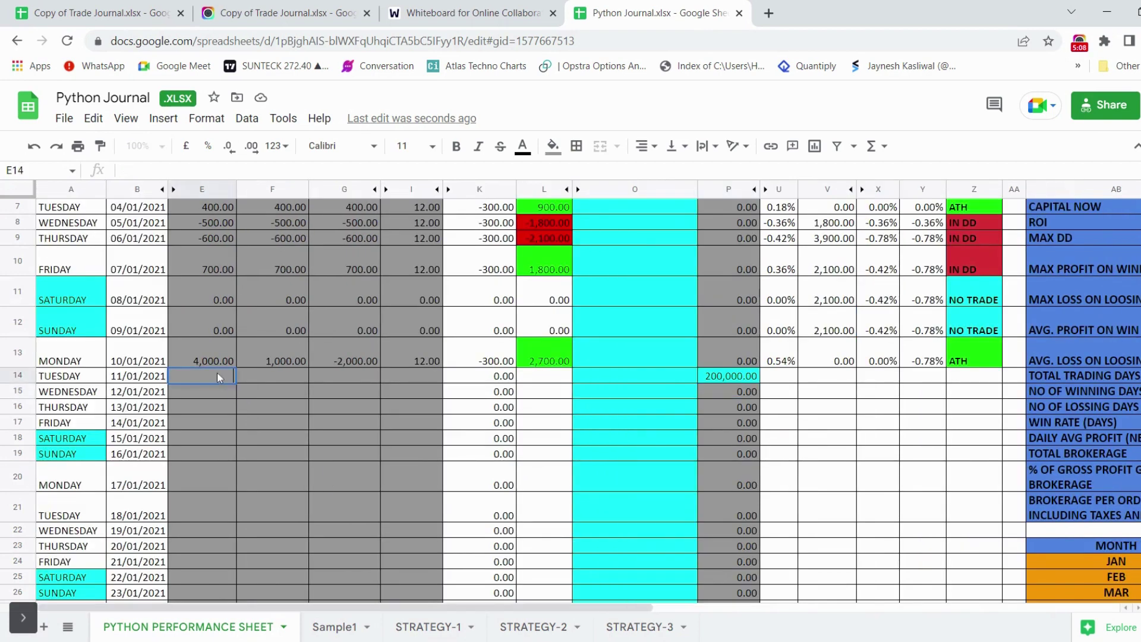
type("-3000")
key("Tab")
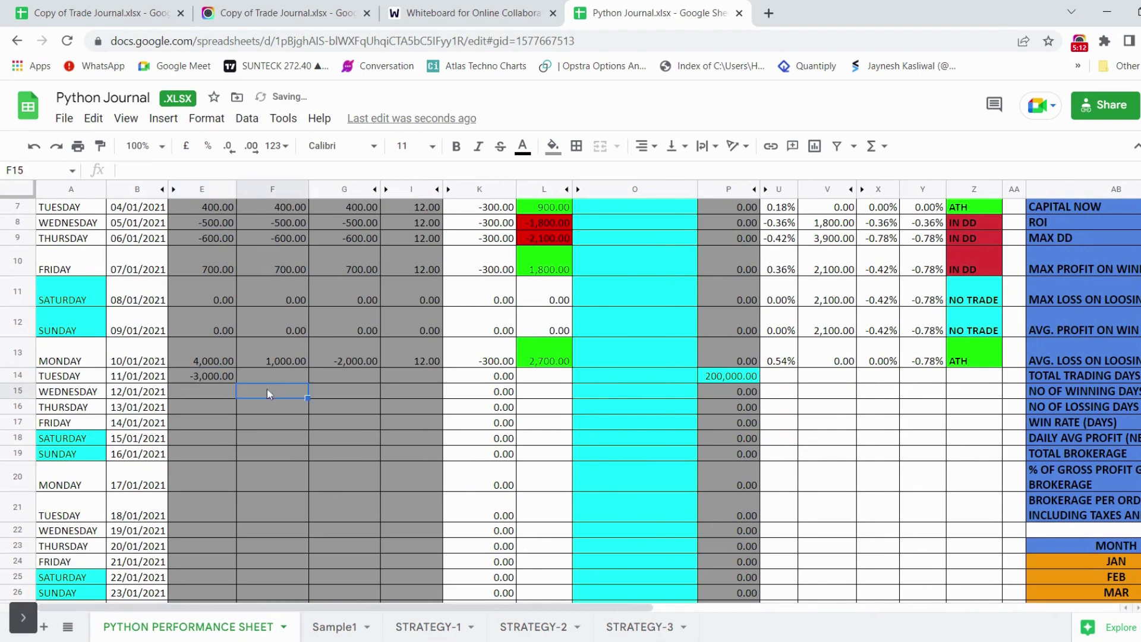
type("2,999")
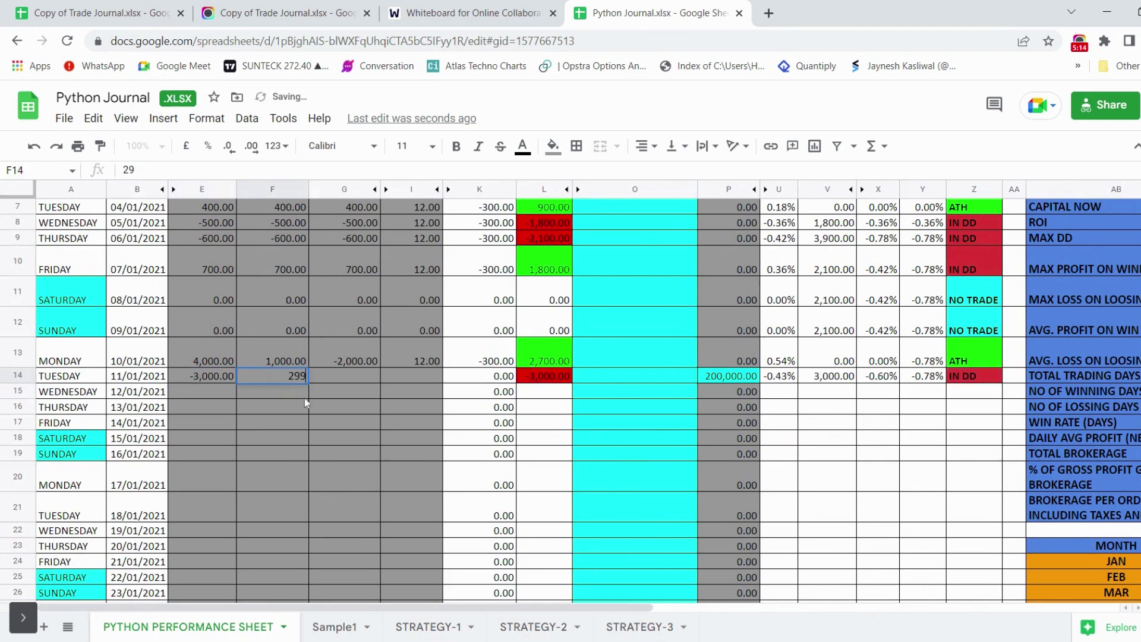
left_click(353, 391)
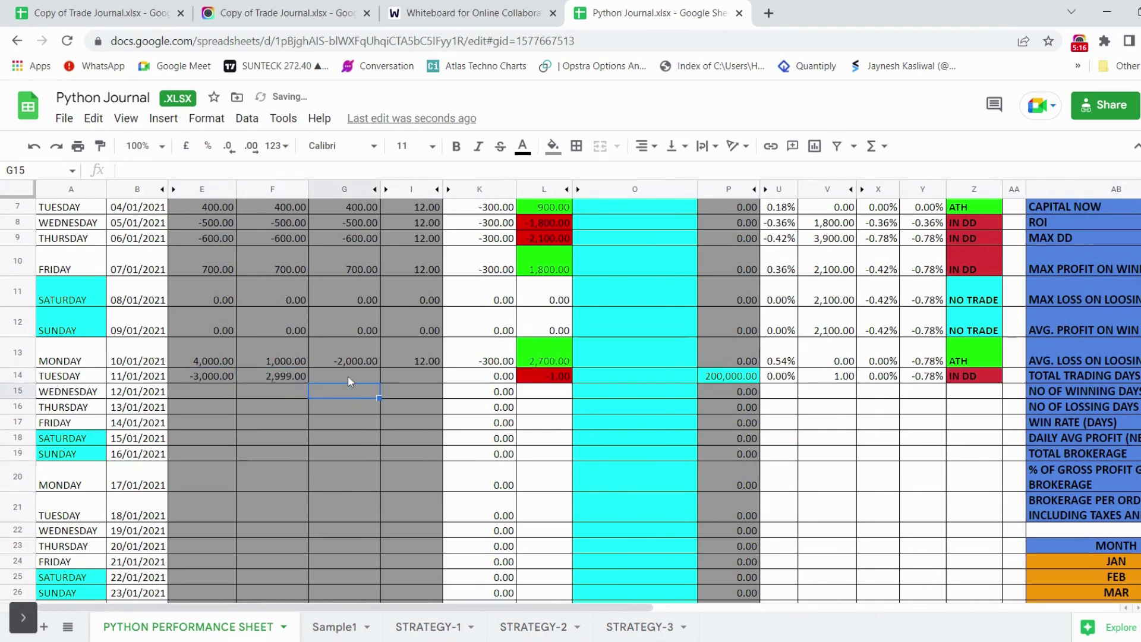
Enter -1,999 as the Strategy 3 result for Tuesday 11/01/2021
left_click(348, 375)
type("-")
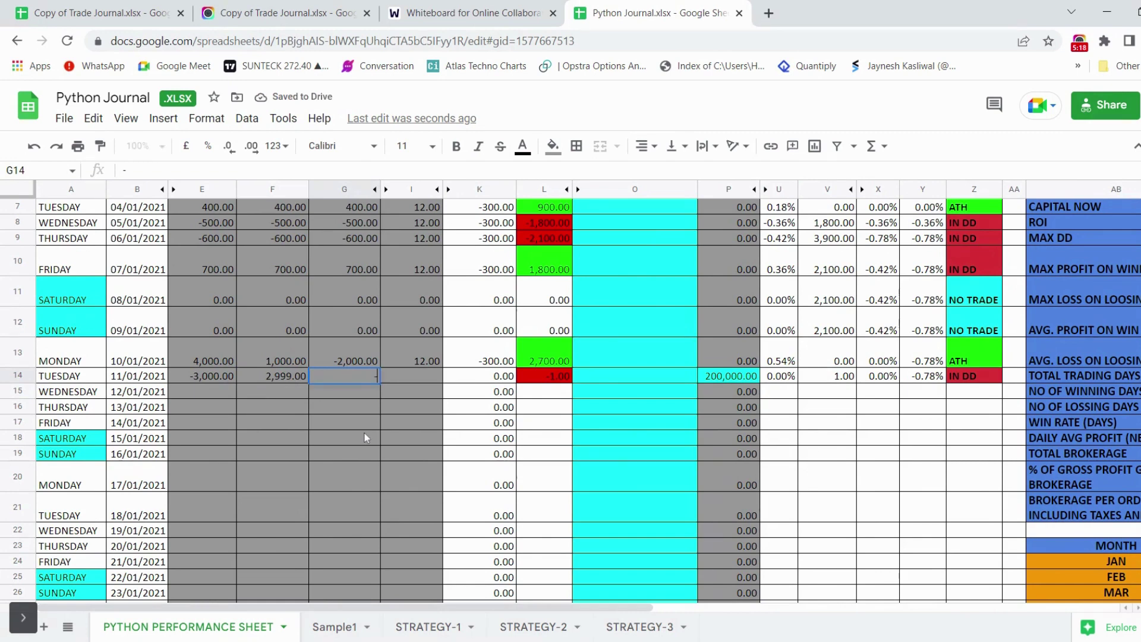
type("19990")
key("BackSpace")
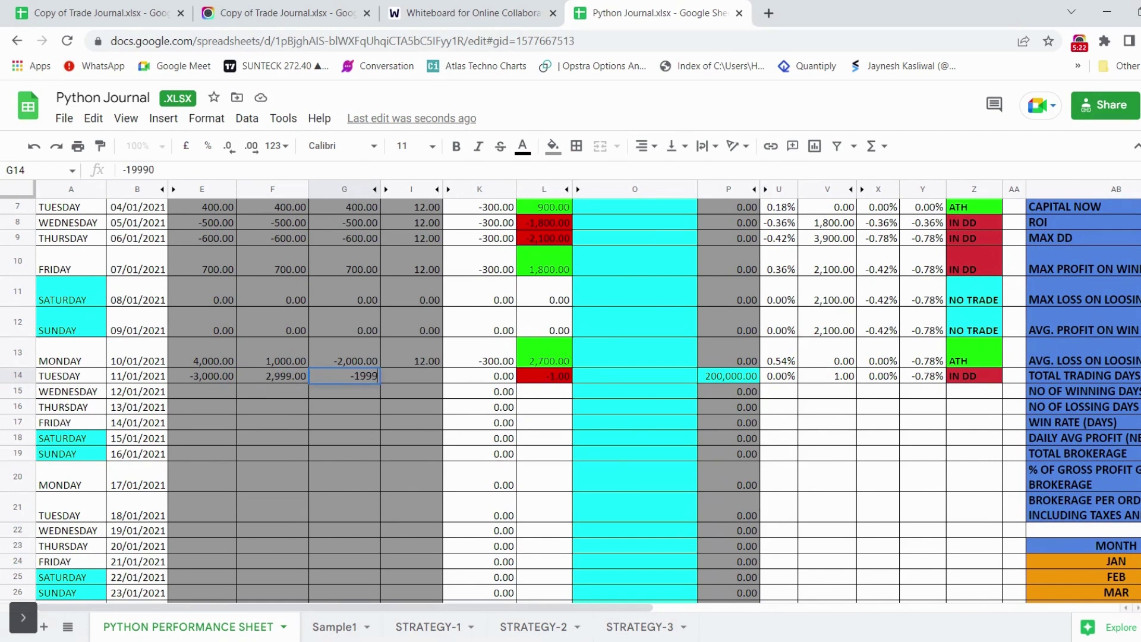
key("Return")
Set the number of trades for Tuesday 11/01/2021 to 6
left_click(433, 373)
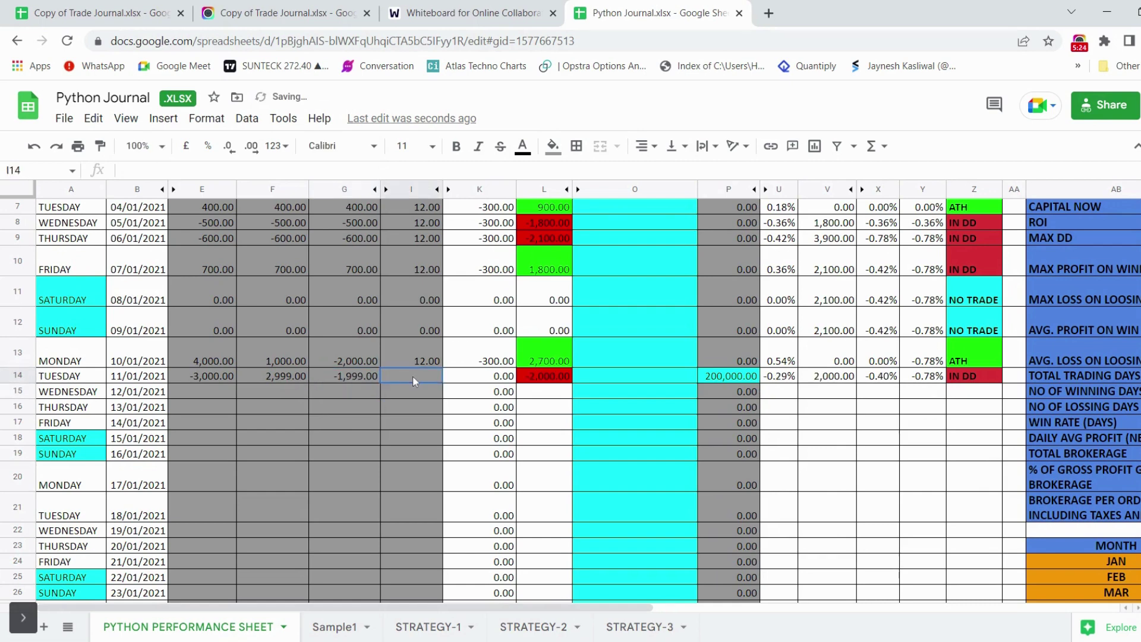
type("1")
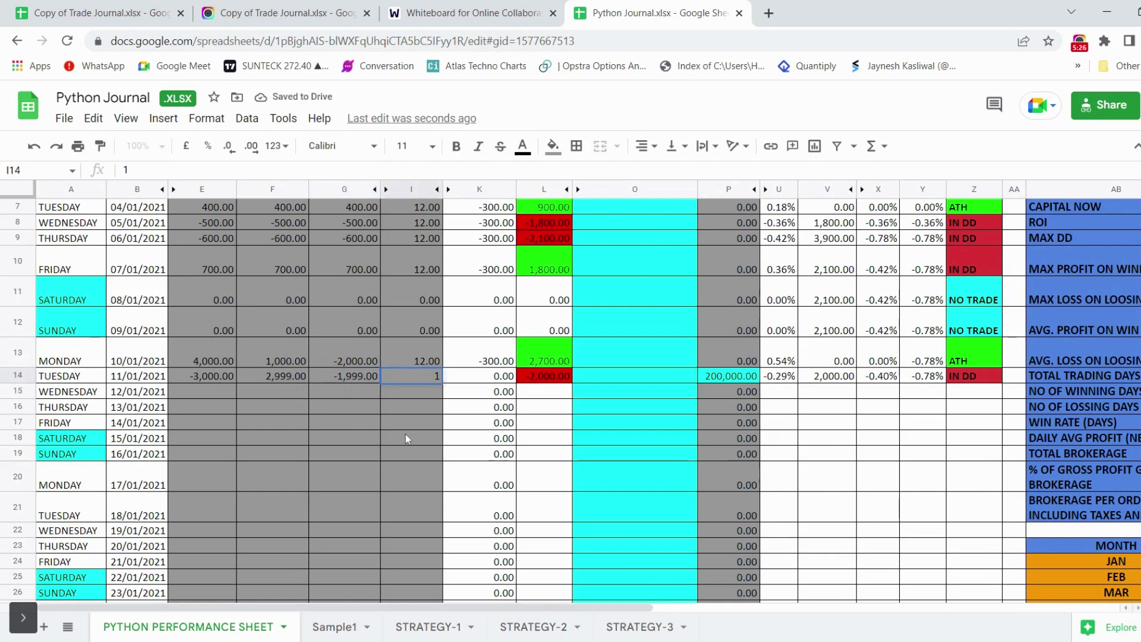
key("BackSpace")
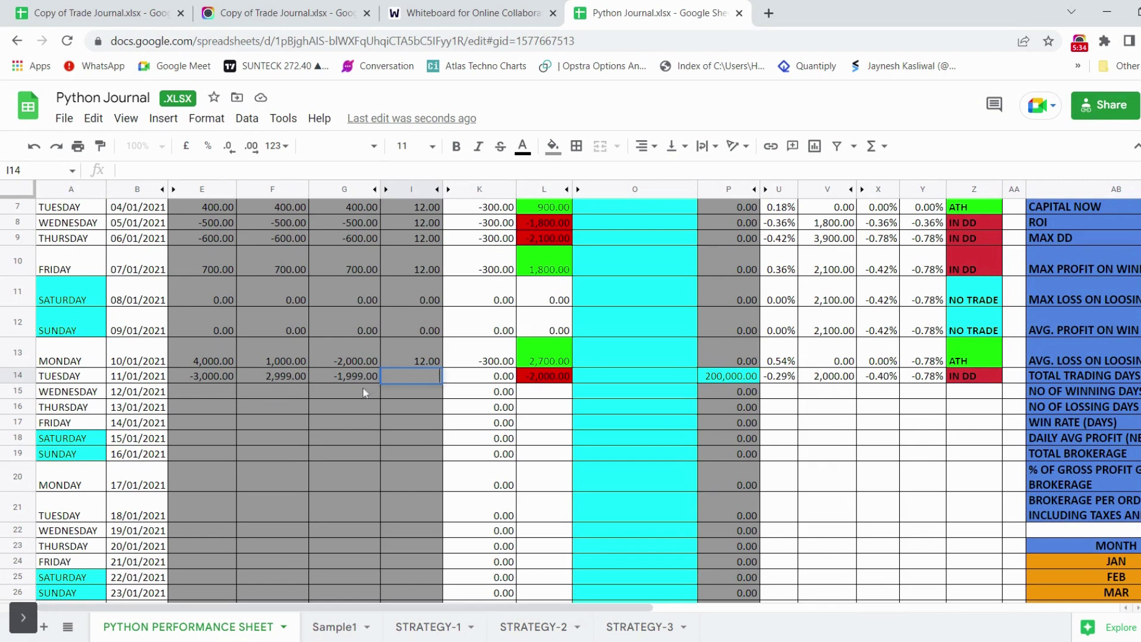
type("6")
left_click(383, 408)
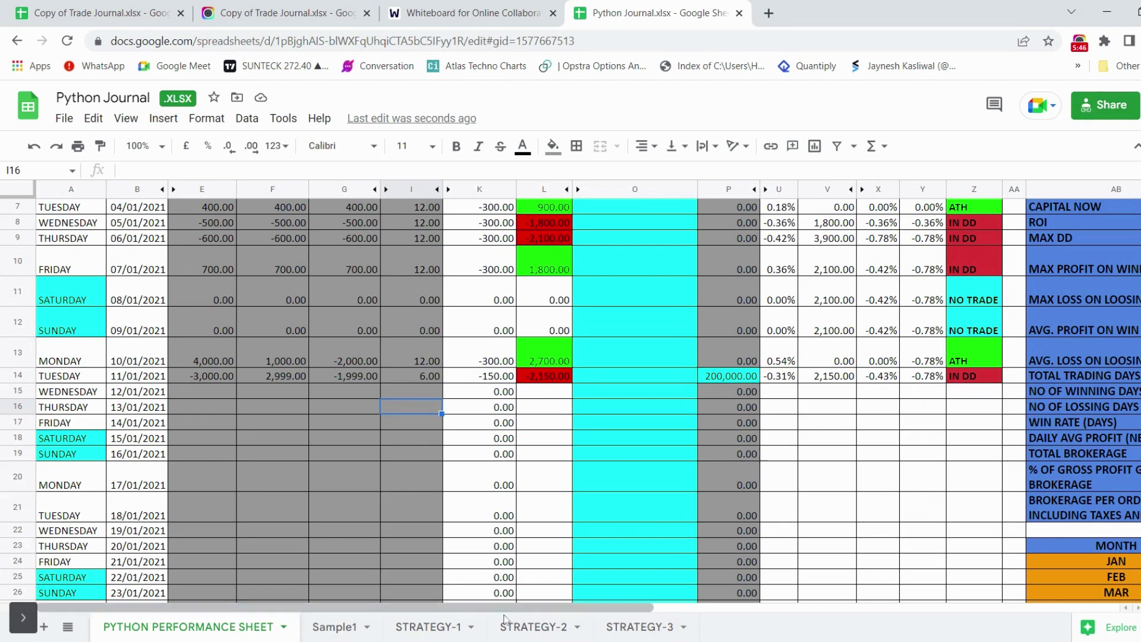
Check the PNL charts of Strategy 3, Strategy 2 and Strategy 1 for the 11/01/2021 entries
left_click(639, 626)
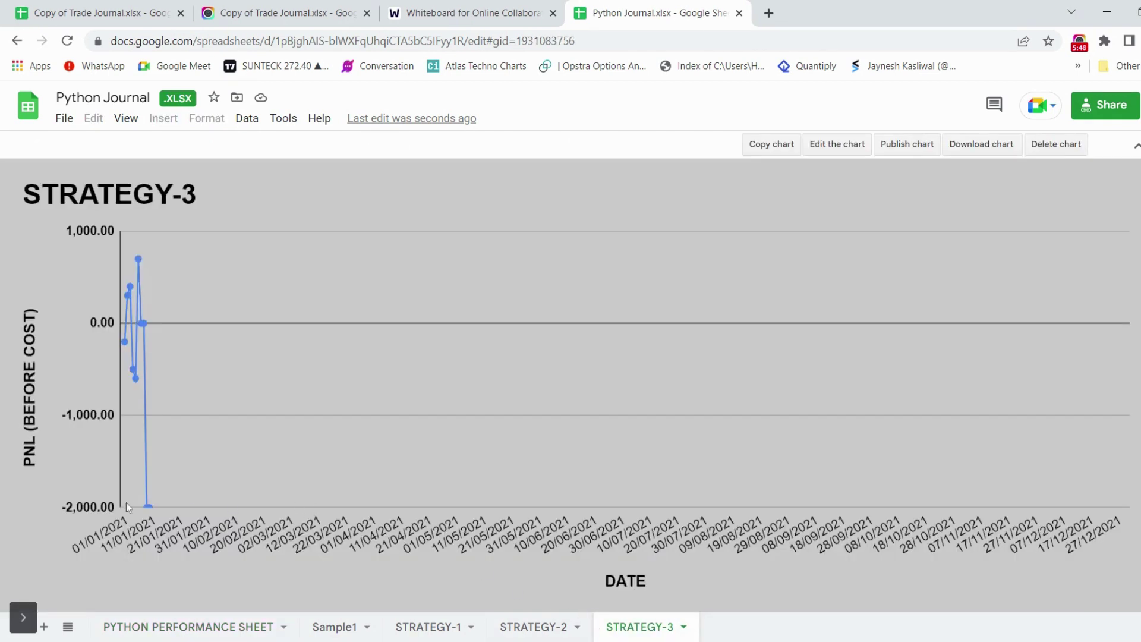
mouse_move(150, 510)
left_click(523, 621)
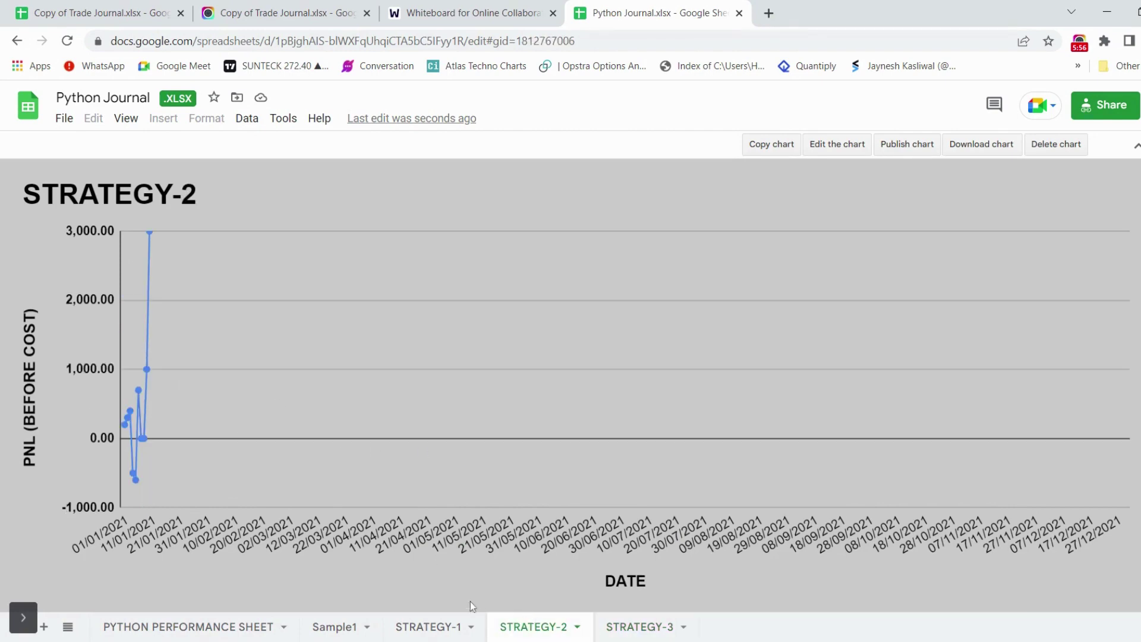
left_click(438, 623)
Review the updated statistics and the monthly PNL, ROI and brokerage table on the Python Performance Sheet, ending at the daily entries
left_click(205, 626)
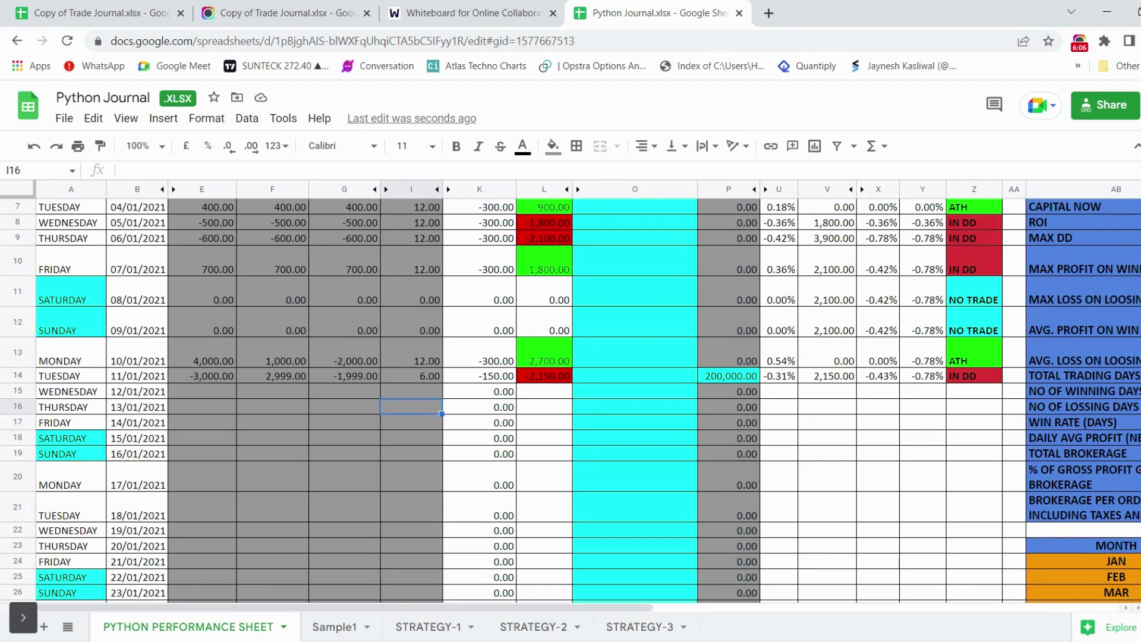
scroll(588, 395, "right", 8)
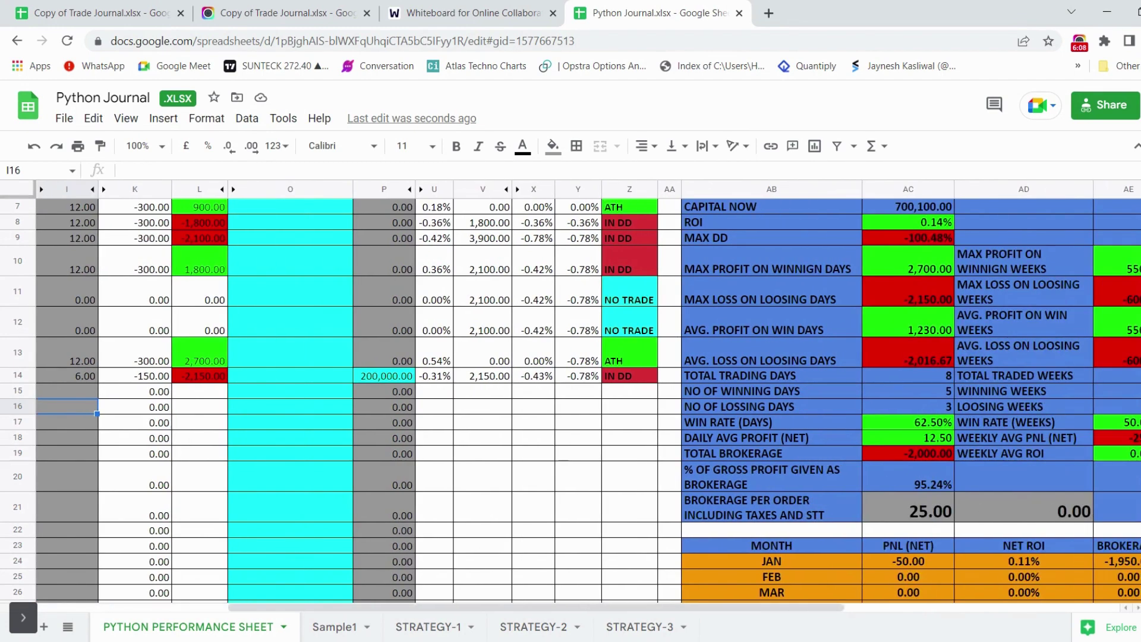
scroll(647, 401, "down", 5)
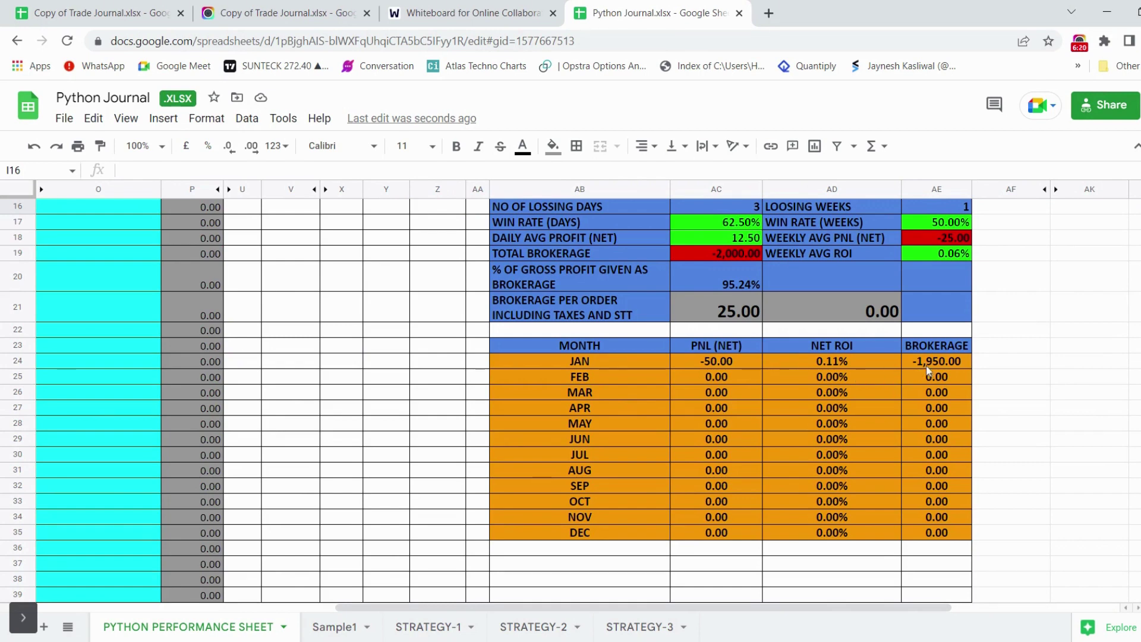
scroll(915, 364, "left", 5)
scroll(915, 364, "up", 3)
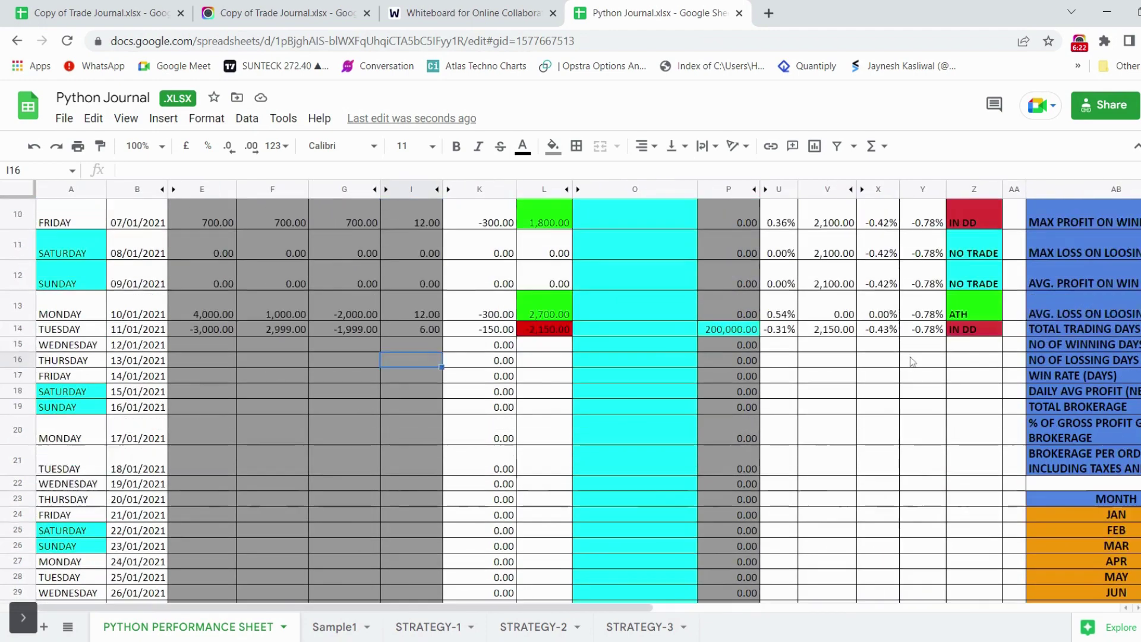
scroll(912, 362, "up", 1)
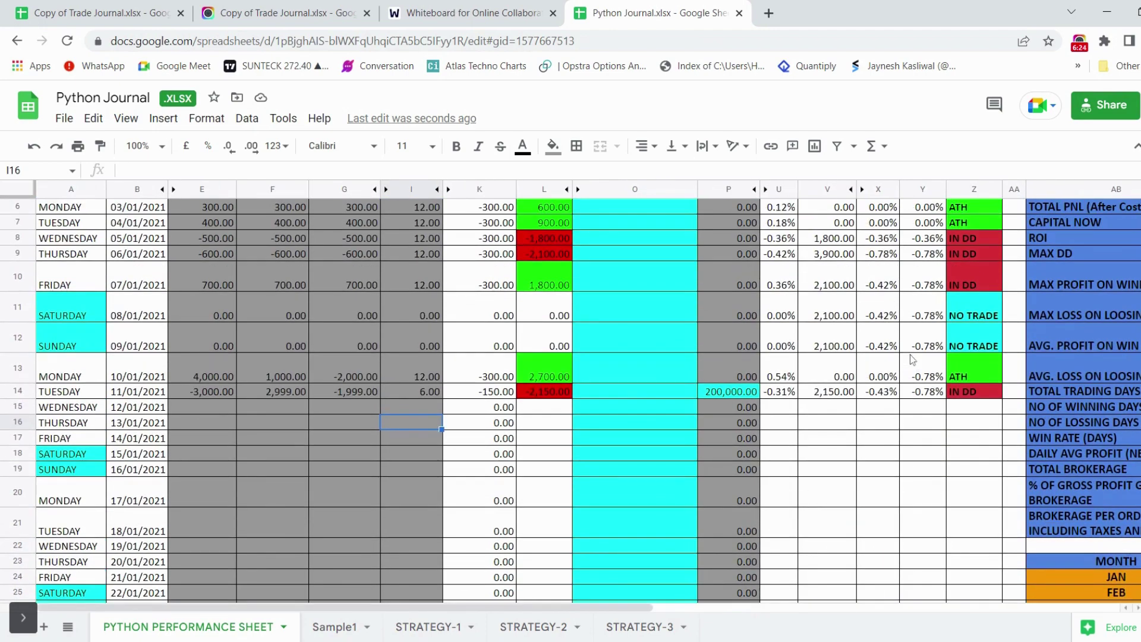
scroll(580, 420, "up", 1)
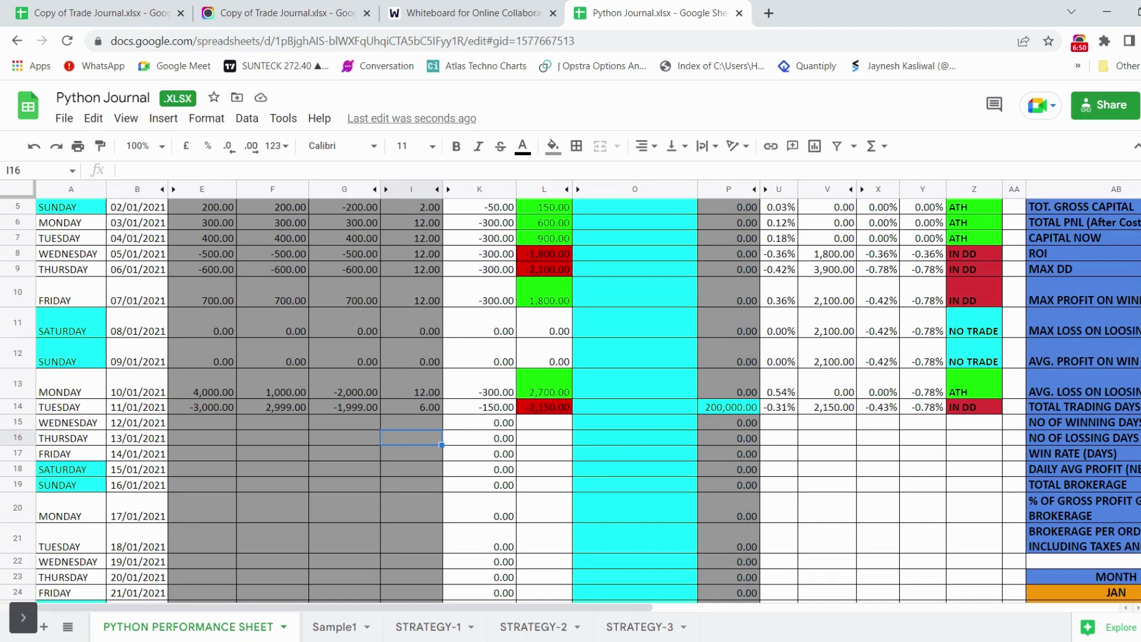
left_click(64, 119)
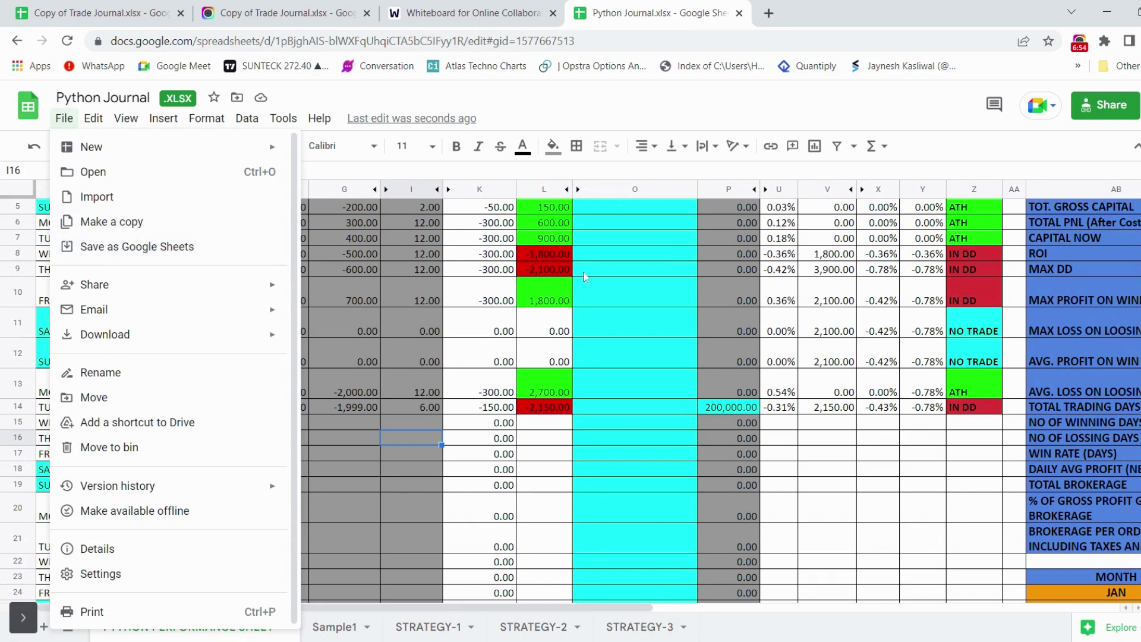
left_click(621, 275)
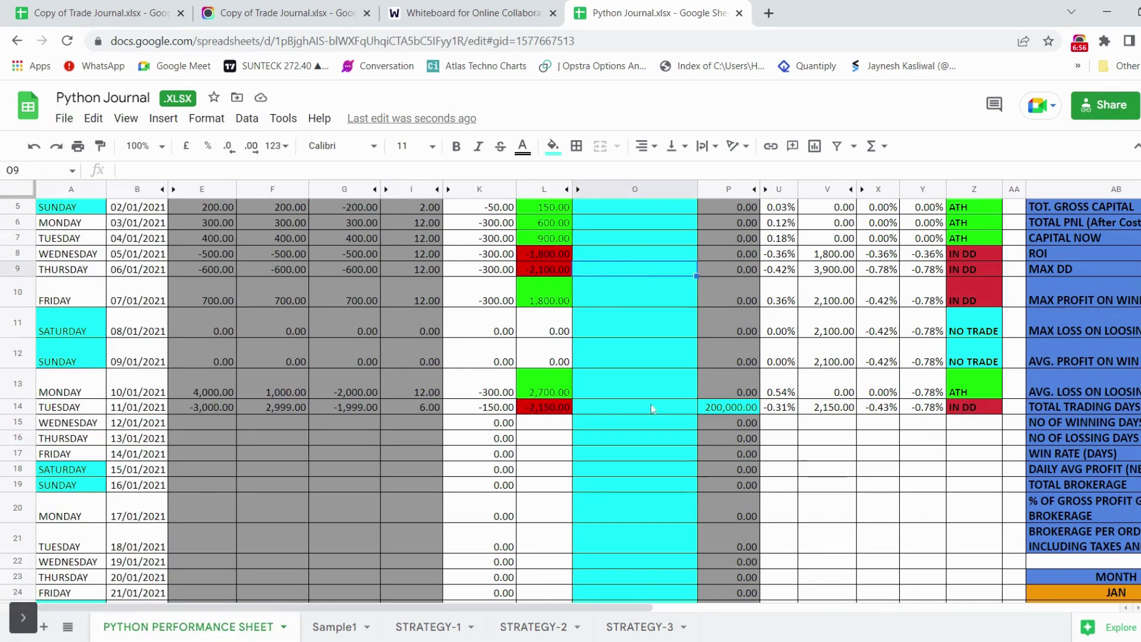